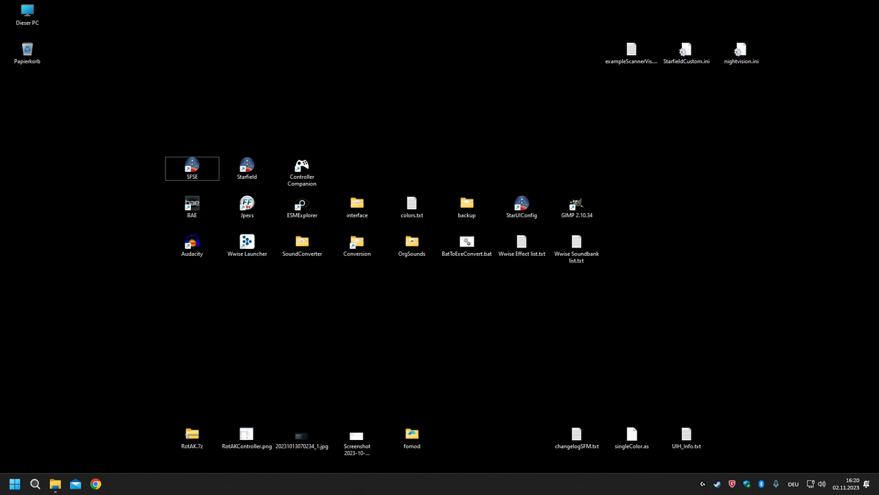
Switch to the Chrome window showing the StarfieldMapDev.html galaxy map.
left_click_drag(869, 159, 878, 143)
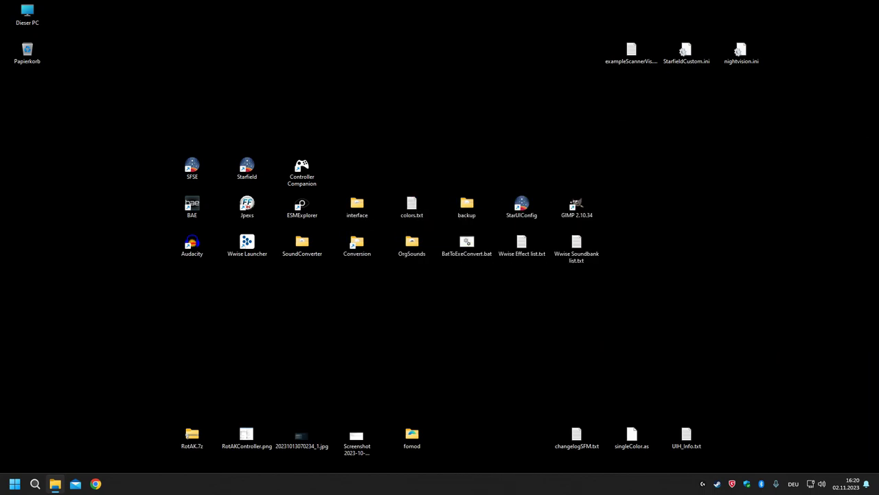
key("alt+Tab")
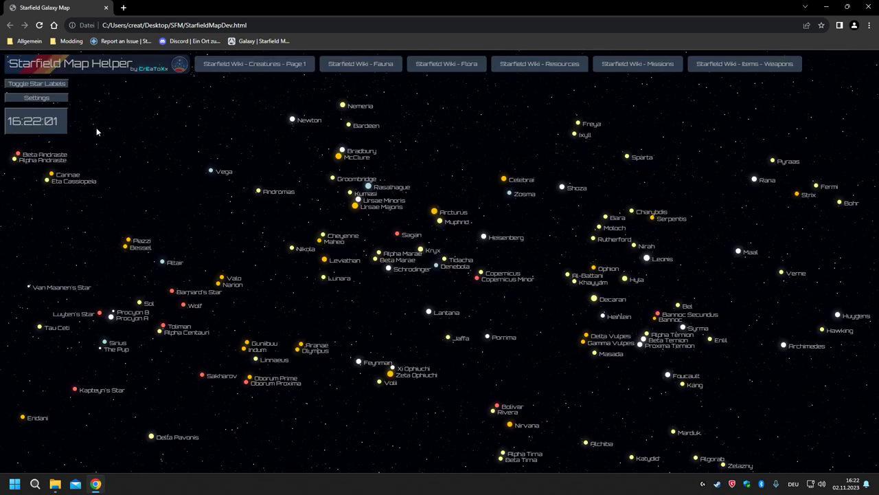
left_click(38, 85)
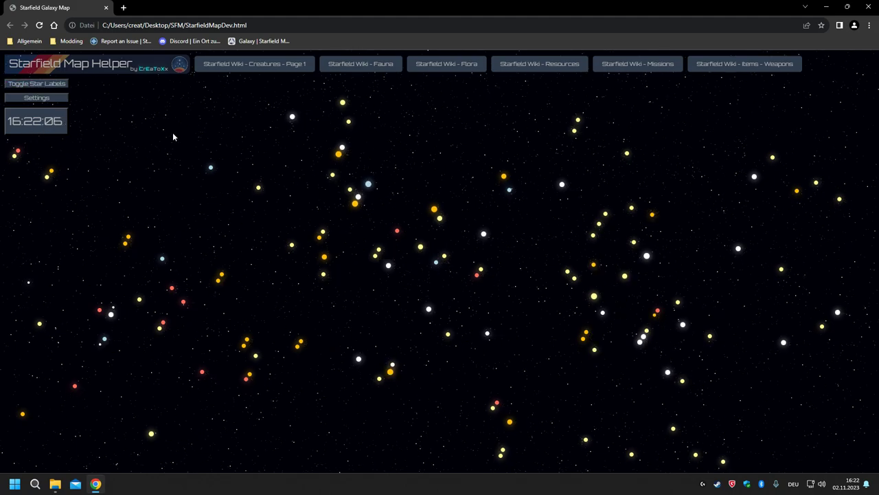
mouse_move(211, 170)
left_click(44, 90)
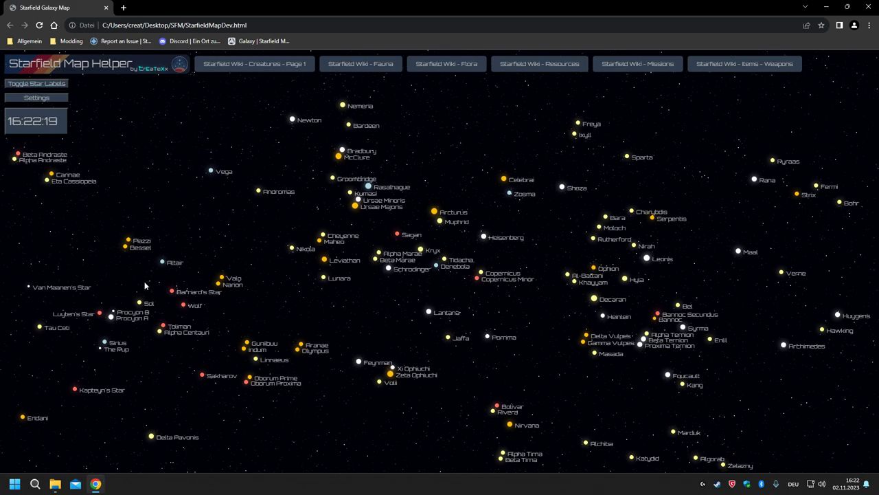
left_click(210, 173)
Write 'You can basically enter any text here' as Vega's note, reposition the editor near Vega, and confirm.
left_click(263, 229)
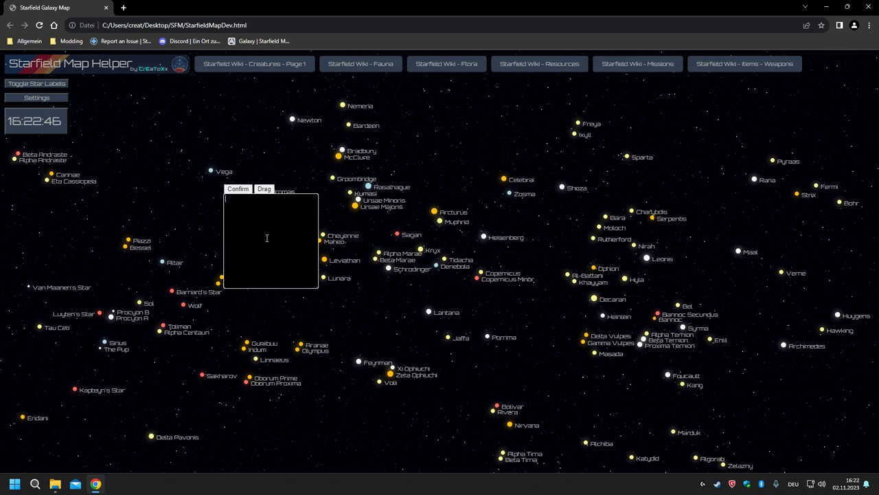
type("You can basically enter")
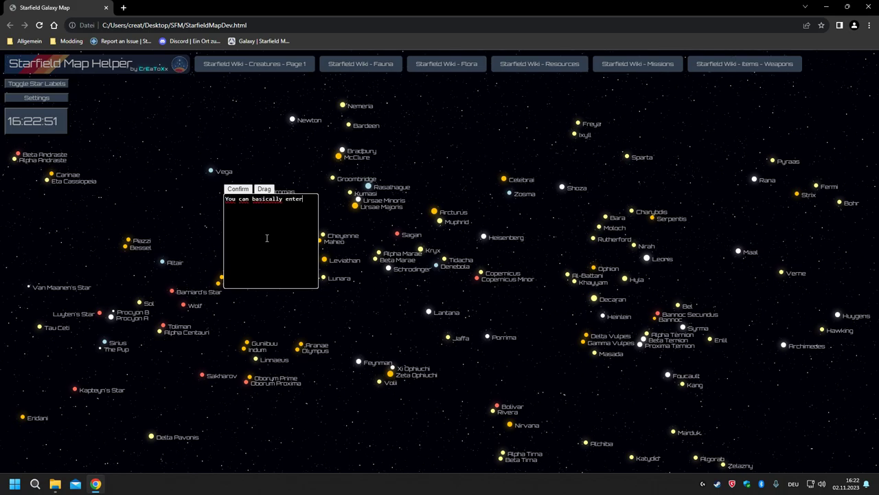
type(" any text here.")
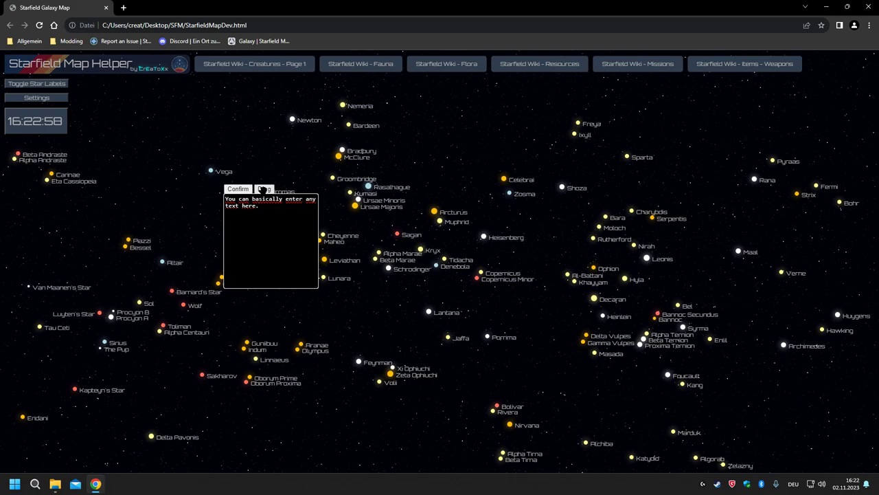
left_click_drag(263, 190, 461, 193)
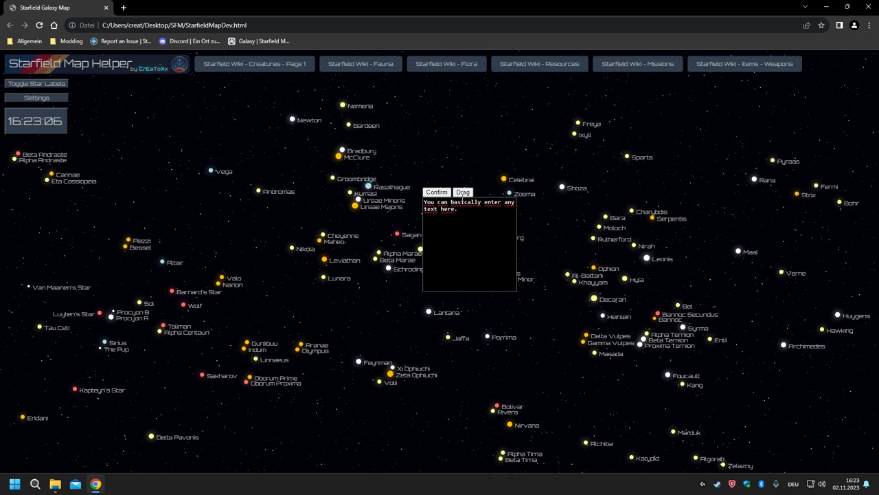
left_click_drag(460, 193, 387, 175)
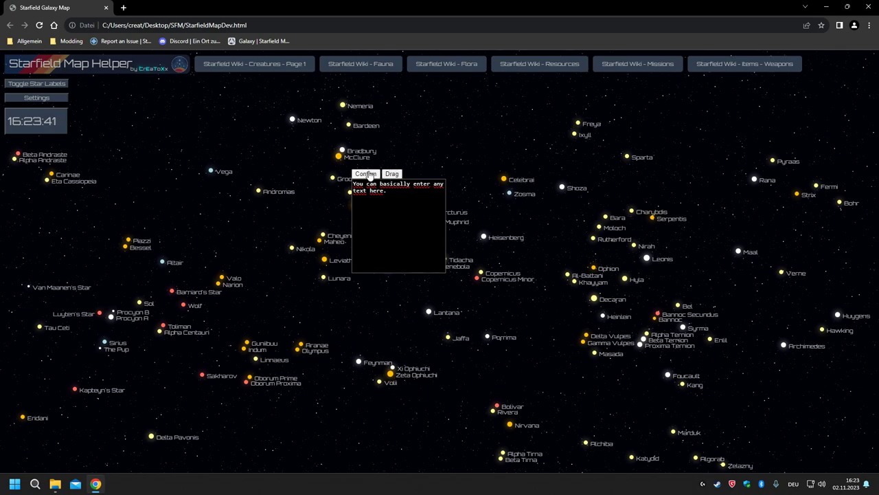
left_click(368, 175)
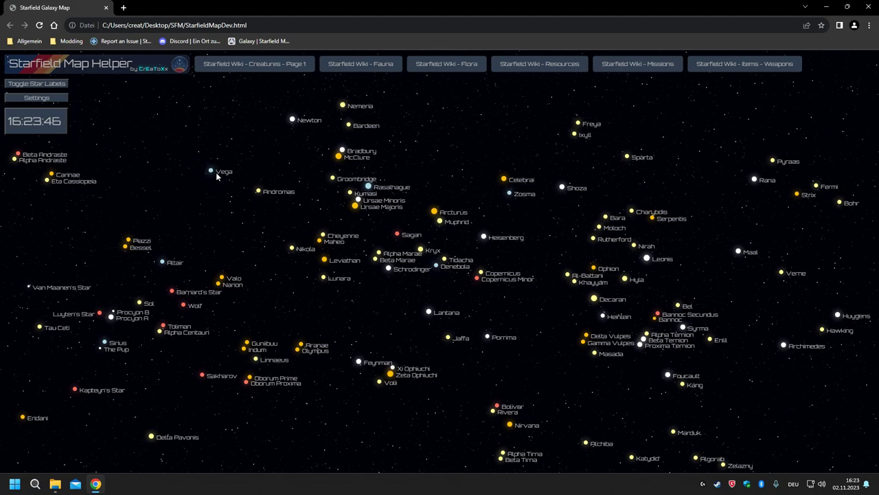
Reopen Vega's note editor, confirm the note again, and check that Vega shows the saved note.
mouse_move(212, 170)
left_click(212, 171)
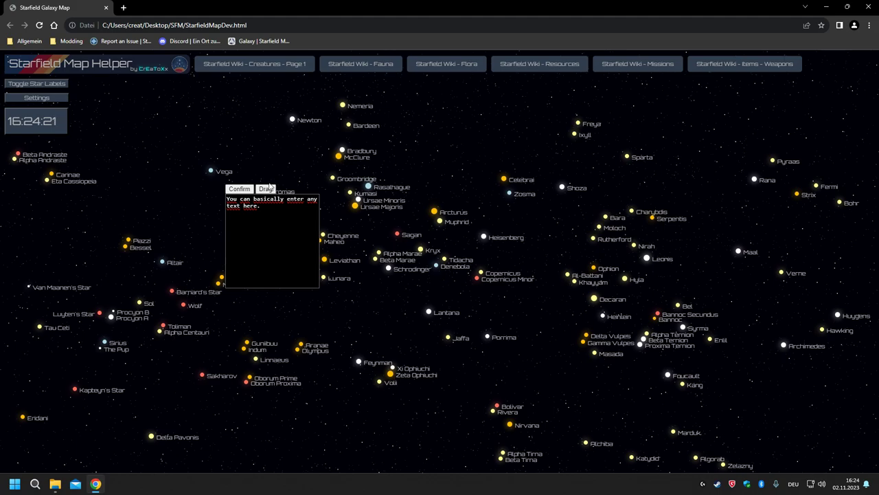
left_click(241, 194)
mouse_move(213, 173)
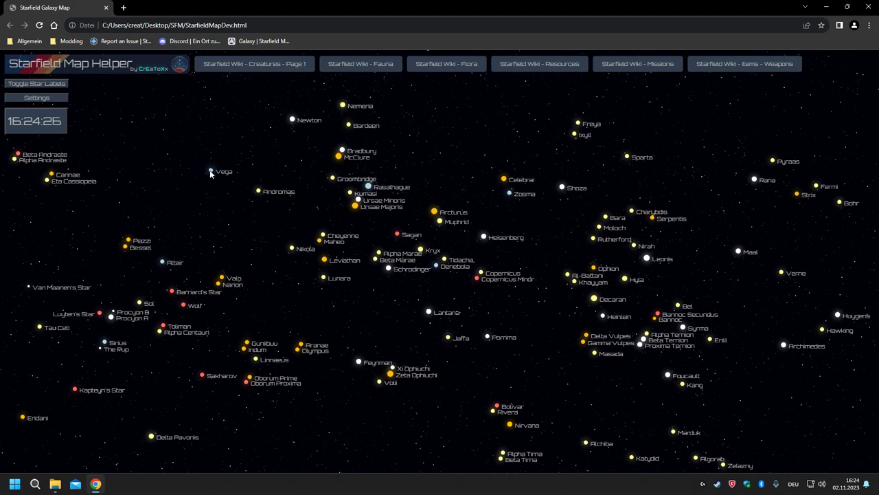
Open the Vega System view and browse Vega II, the system overview and moon Vega Ic.
left_click(211, 171)
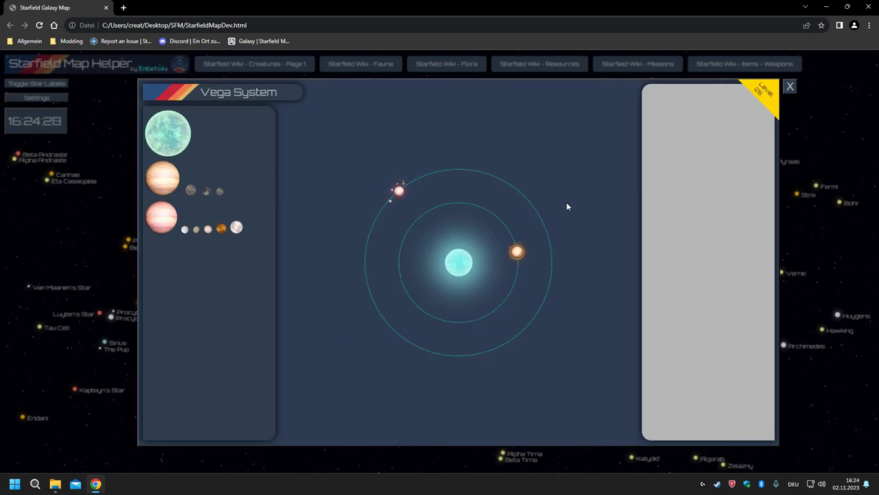
left_click(393, 195)
left_click(290, 432)
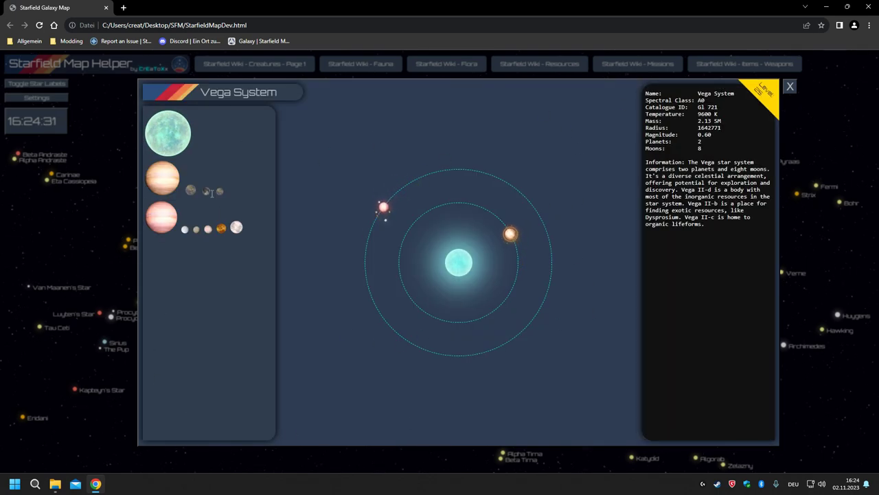
left_click(220, 191)
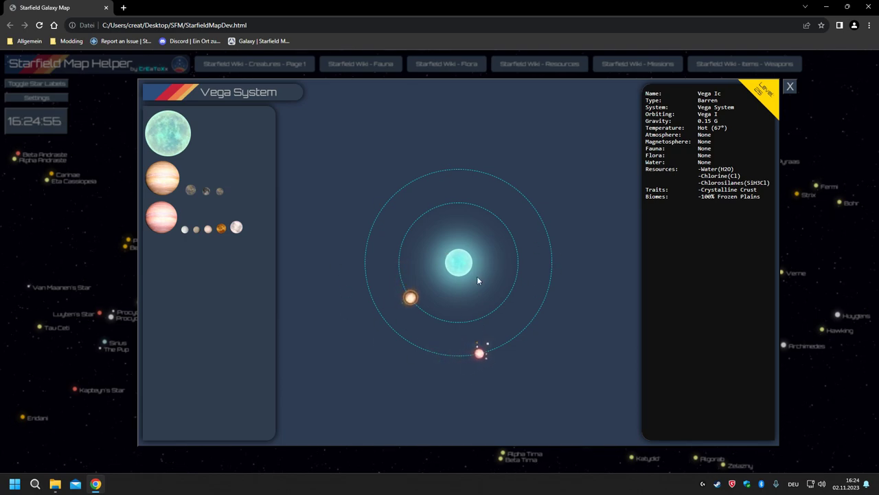
Open the Starfield Wiki page for the Vega System from the star icon.
mouse_move(180, 134)
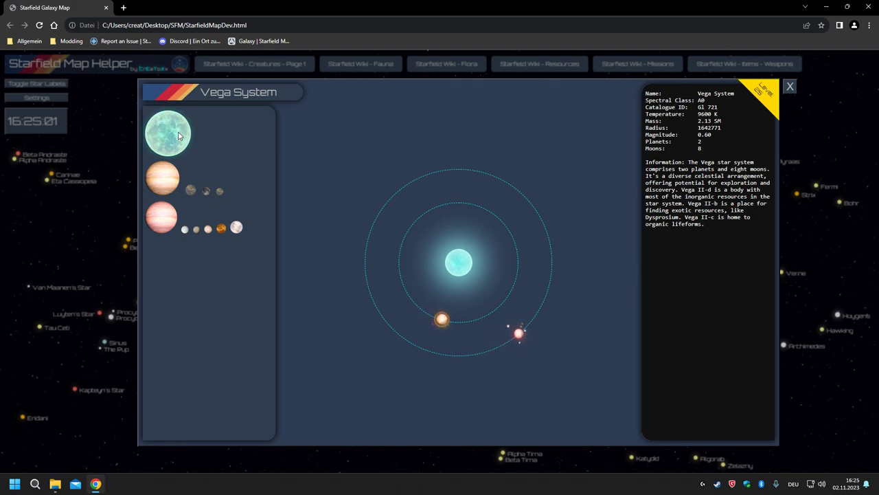
mouse_move(163, 186)
mouse_move(190, 191)
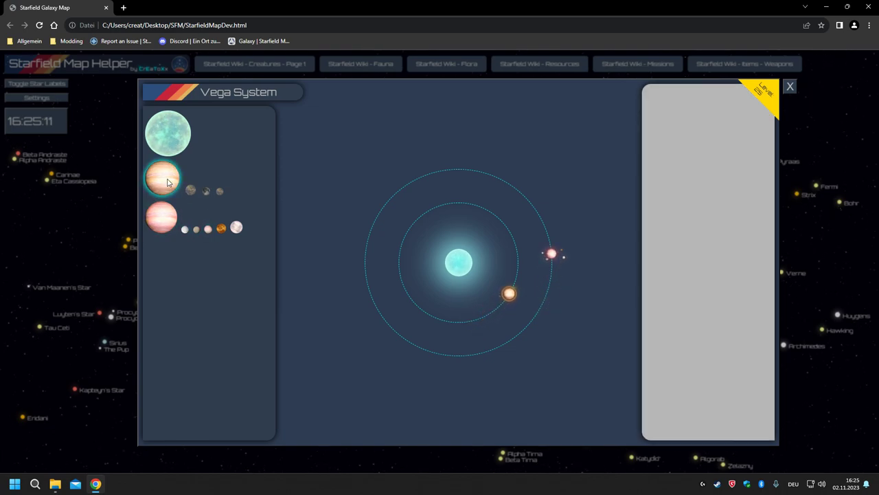
left_click(170, 128)
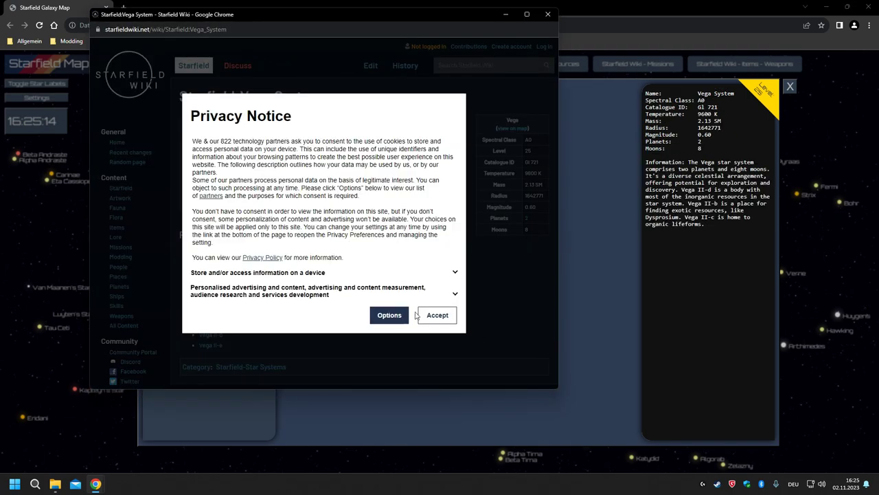
Accept the wiki's privacy notice and close the Vega System wiki page.
left_click(420, 316)
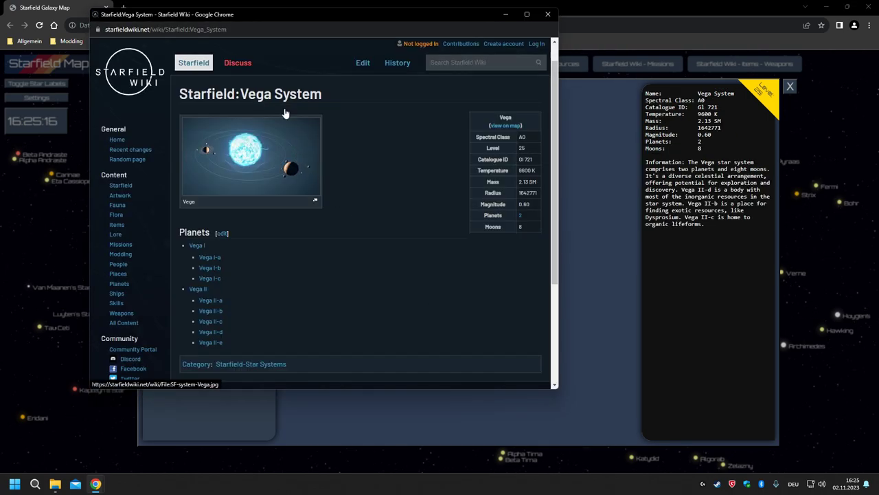
scroll(288, 171, "down", 1)
left_click(555, 46)
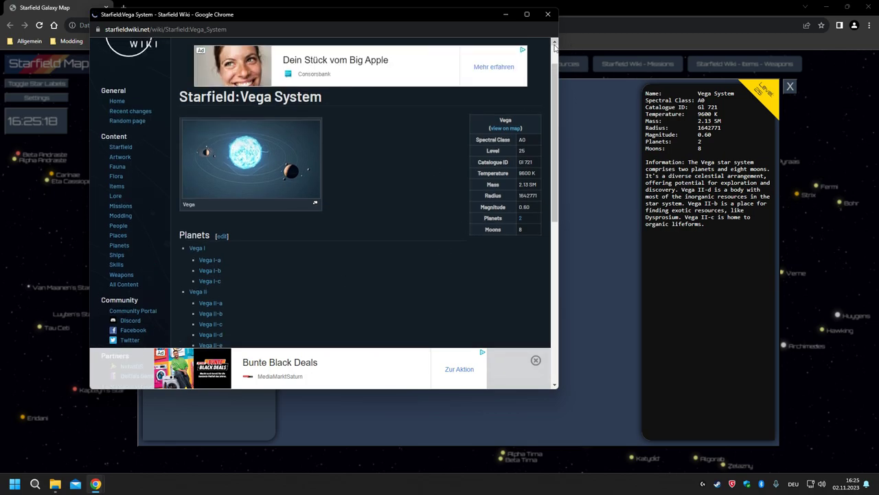
left_click(549, 14)
Open moon Vega II-c's wiki page, follow the Flocking Sloth Grazer link, close it, then select Vega IIe.
left_click(184, 229)
left_click(209, 230)
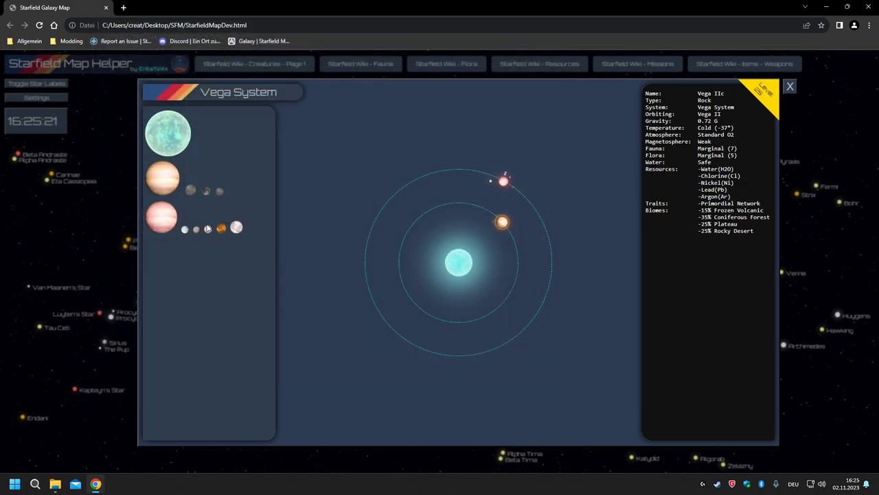
left_click(209, 230)
scroll(302, 189, "down", 5)
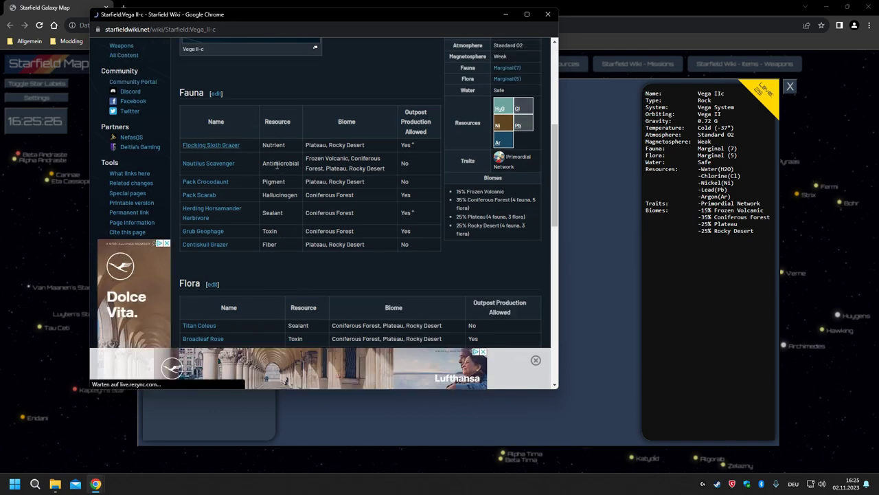
left_click(209, 143)
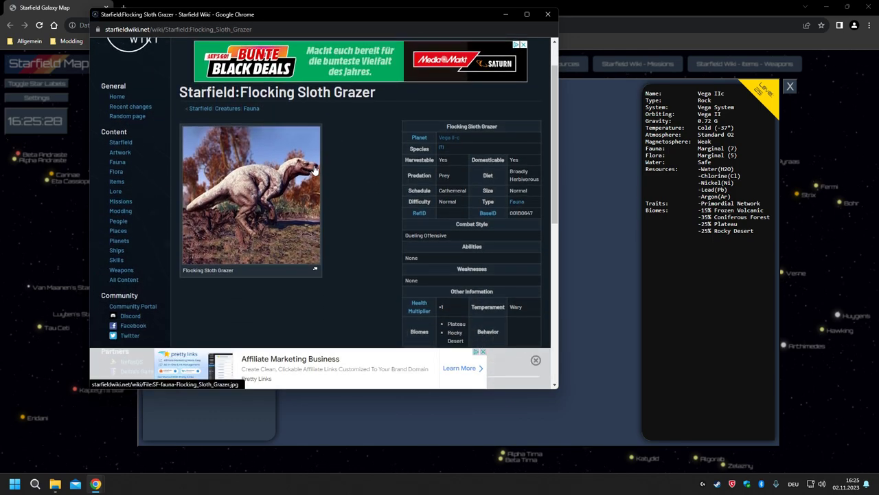
left_click(553, 15)
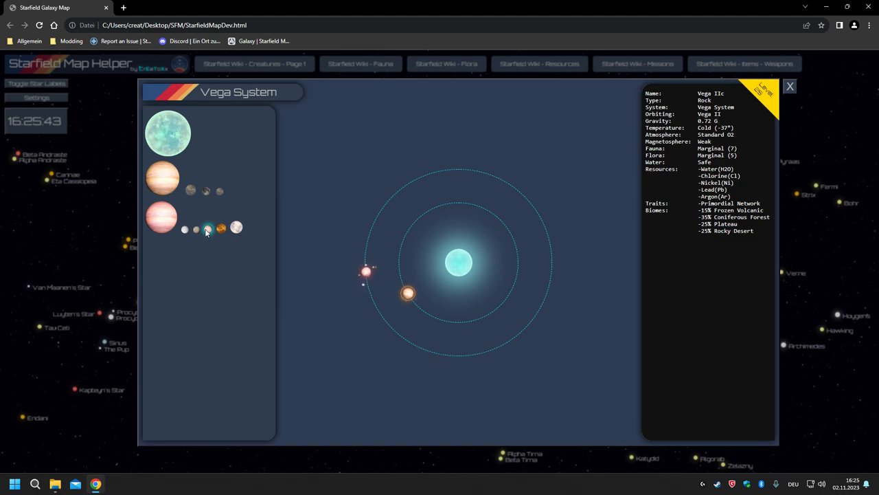
left_click(197, 231)
Open and close the Vega II-c wiki page, then close the Vega System view.
double_click(196, 231)
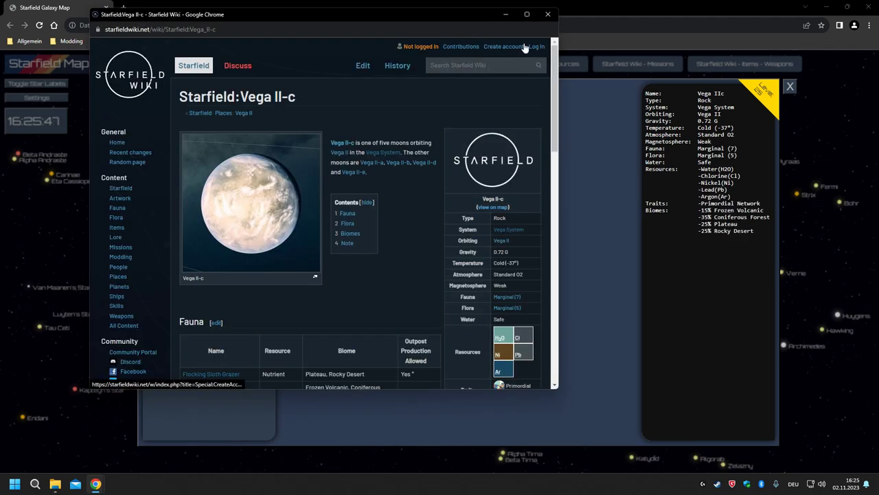
left_click(547, 14)
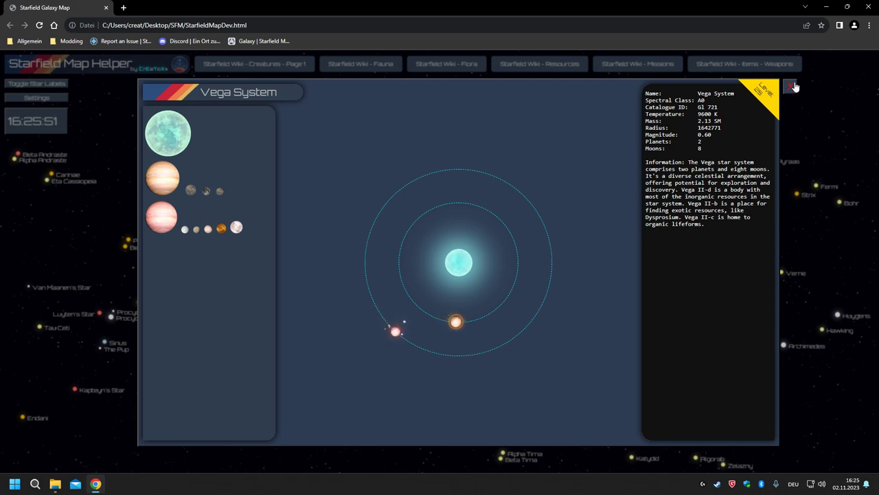
left_click(114, 206)
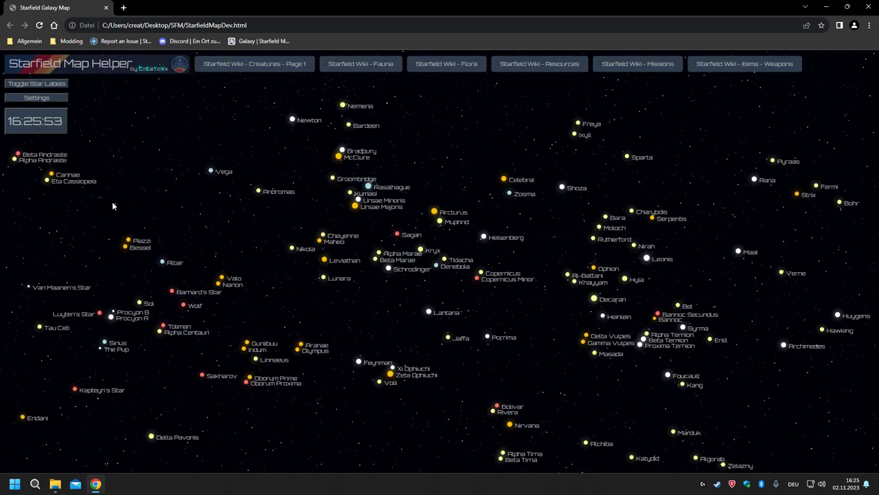
In the Sol System view, check Saturn, Titan, the Sol summary and Rhea, then close the view.
left_click(138, 303)
left_click(160, 309)
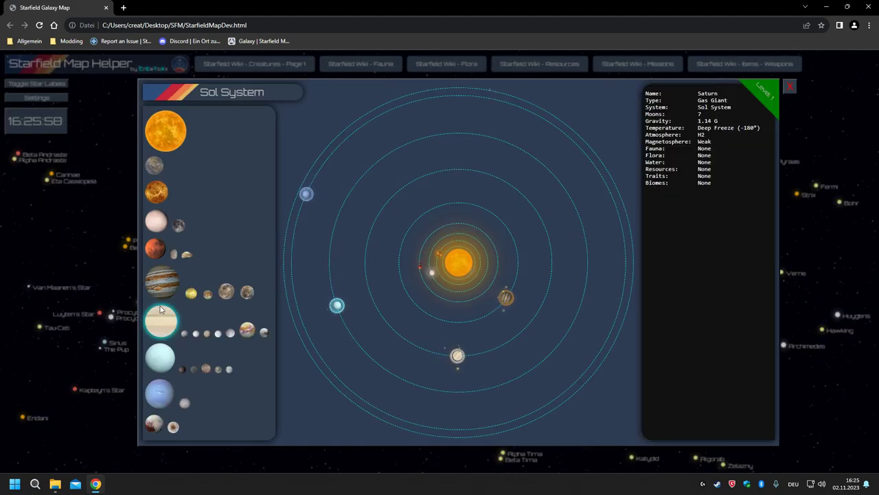
left_click(231, 334)
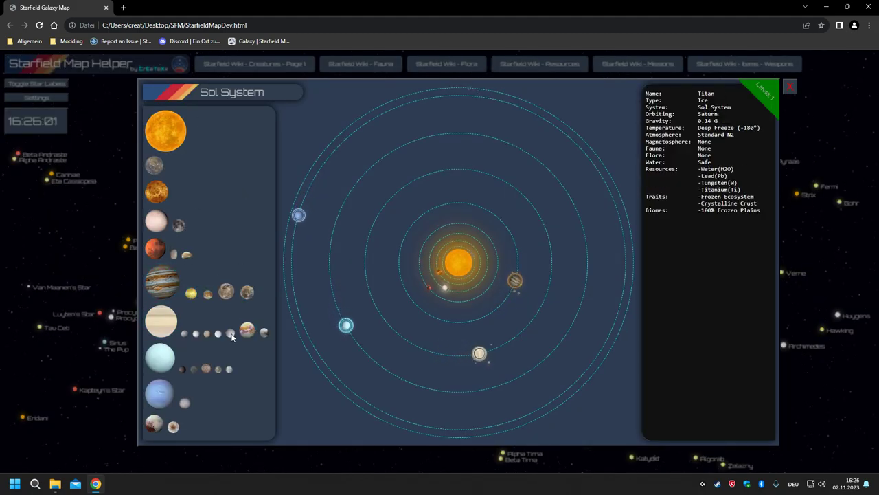
left_click(163, 281)
left_click(162, 281)
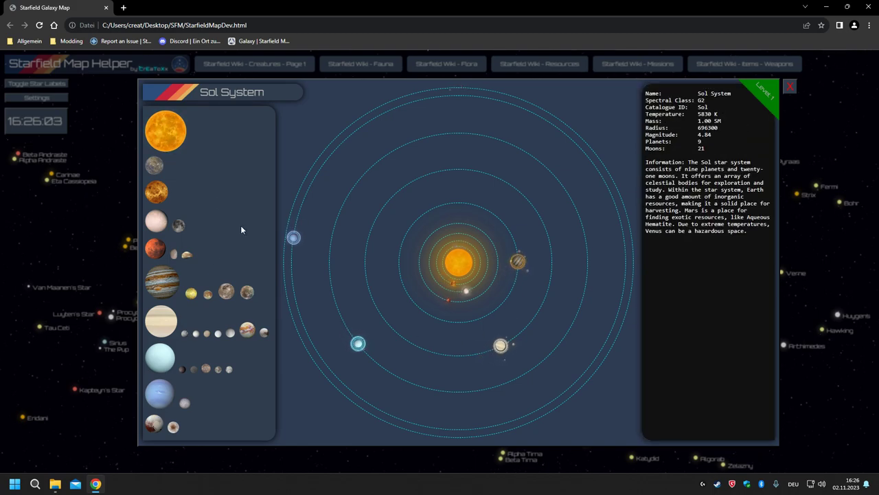
left_click(230, 332)
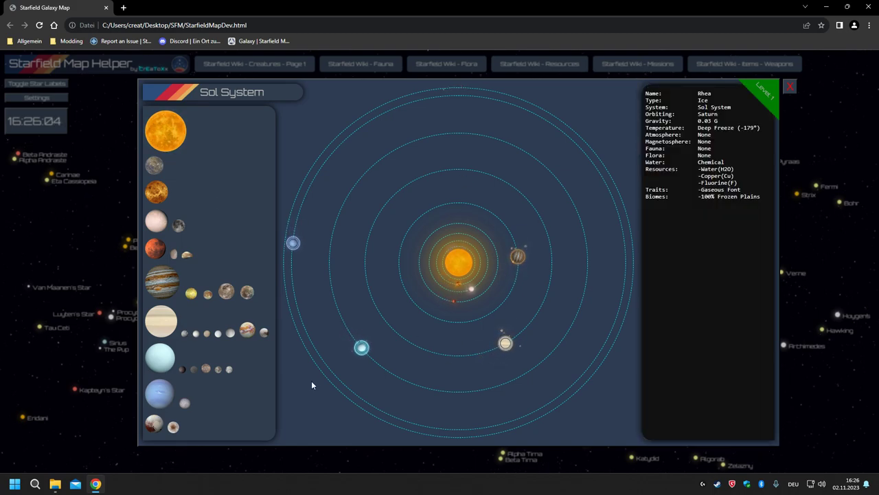
left_click(789, 88)
mouse_move(234, 67)
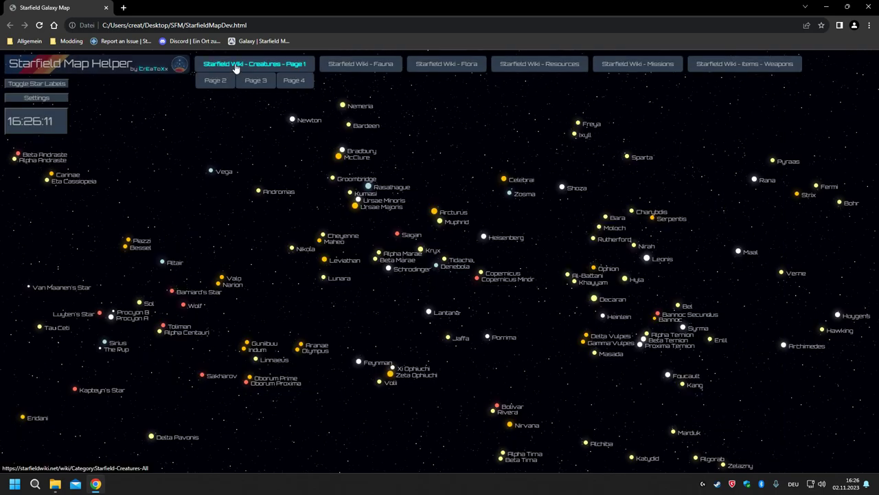
left_click(234, 67)
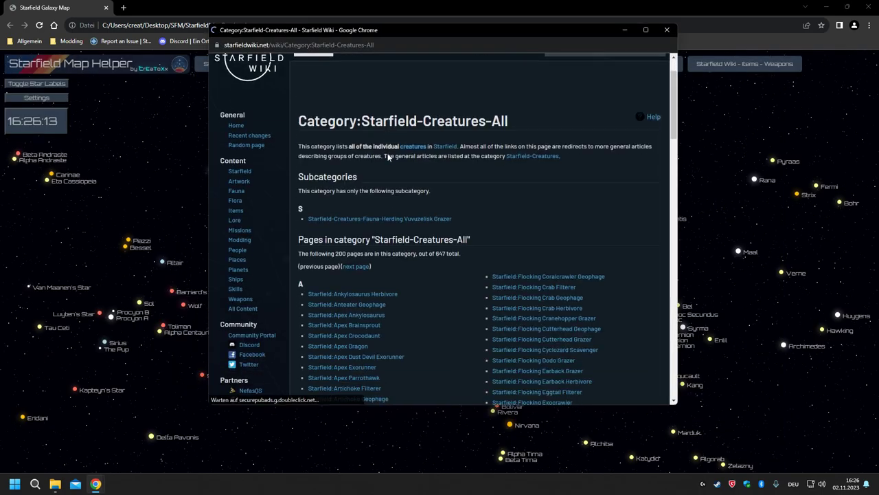
scroll(412, 226, "down", 2)
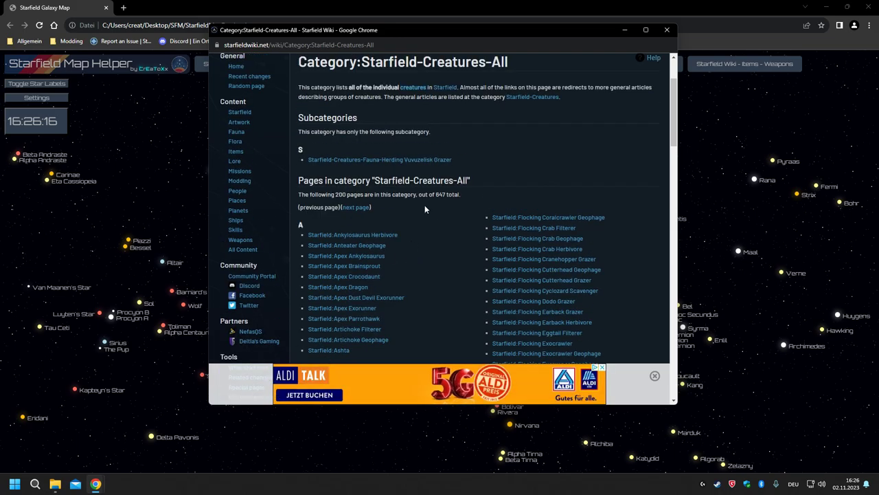
scroll(566, 86, "down", 1)
left_click(667, 31)
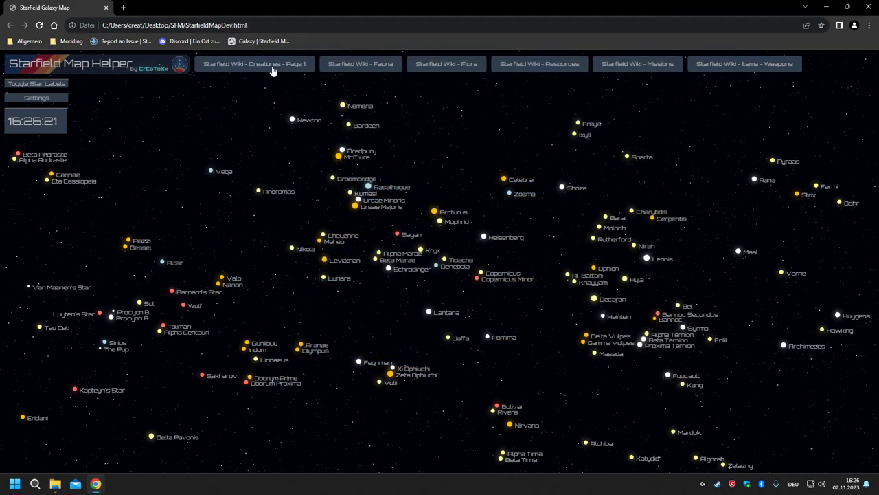
mouse_move(285, 63)
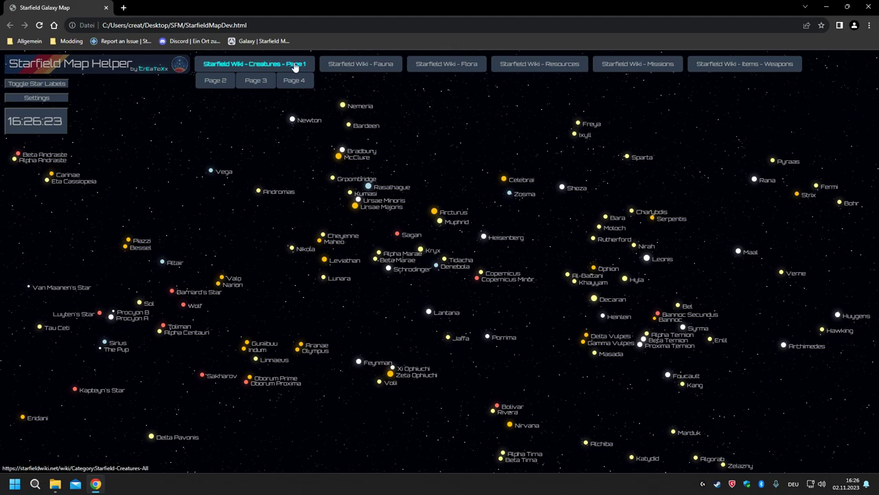
left_click(360, 64)
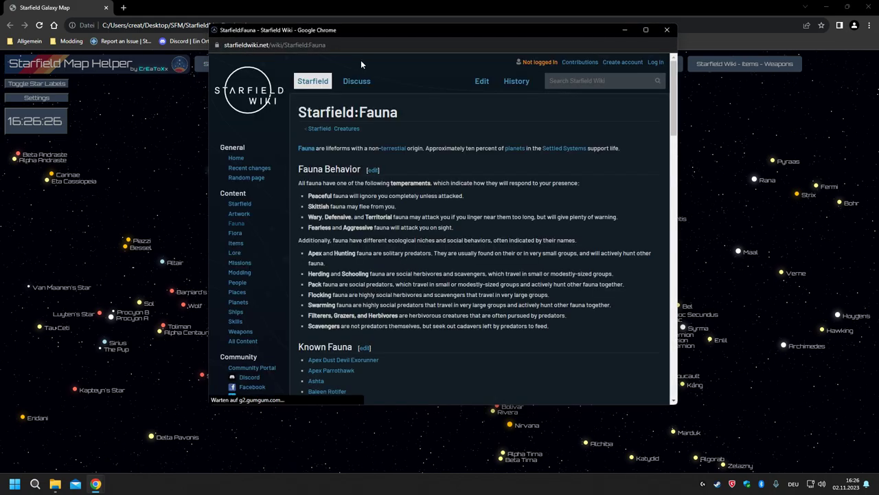
scroll(372, 228, "down", 15)
left_click(333, 147)
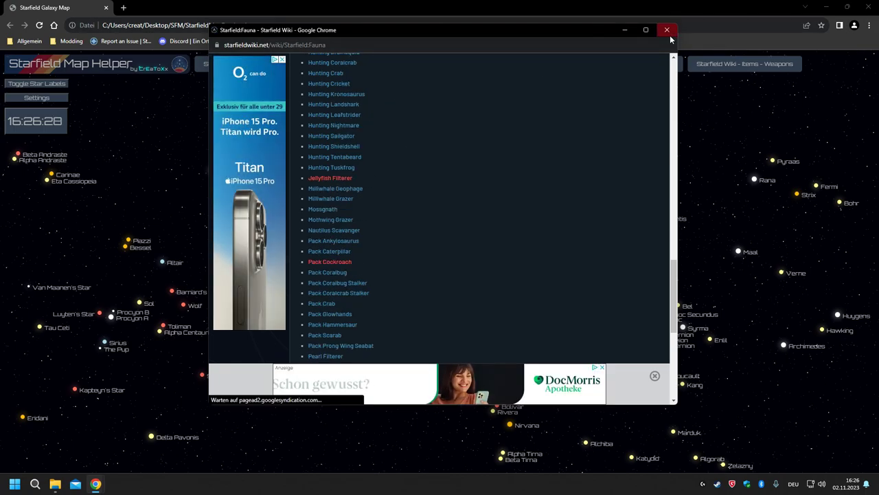
left_click(399, 234)
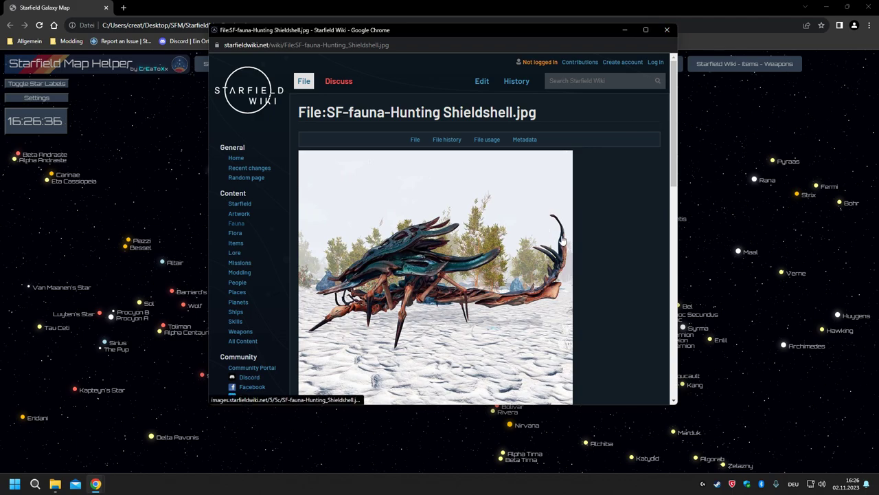
scroll(562, 239, "down", 3)
left_click(666, 30)
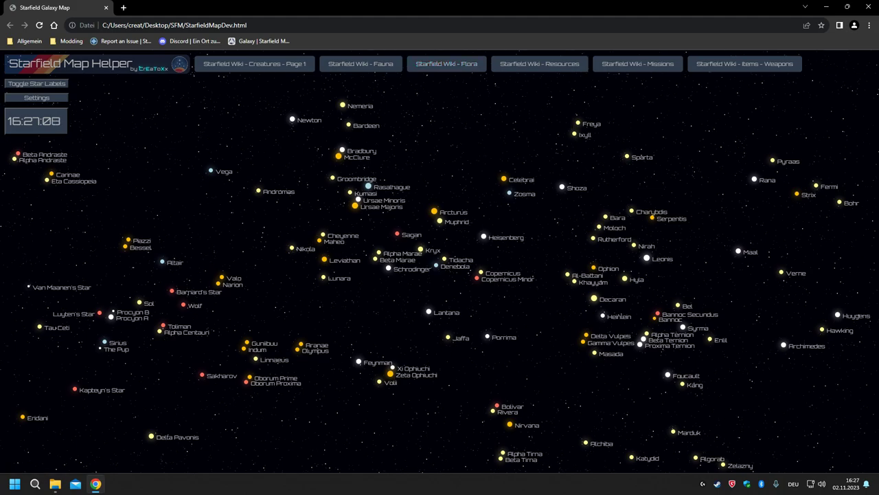
left_click(446, 64)
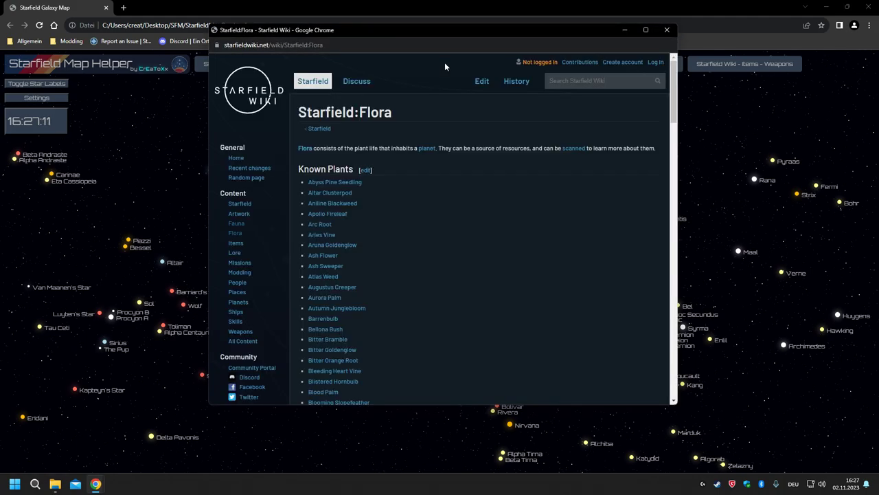
left_click(670, 31)
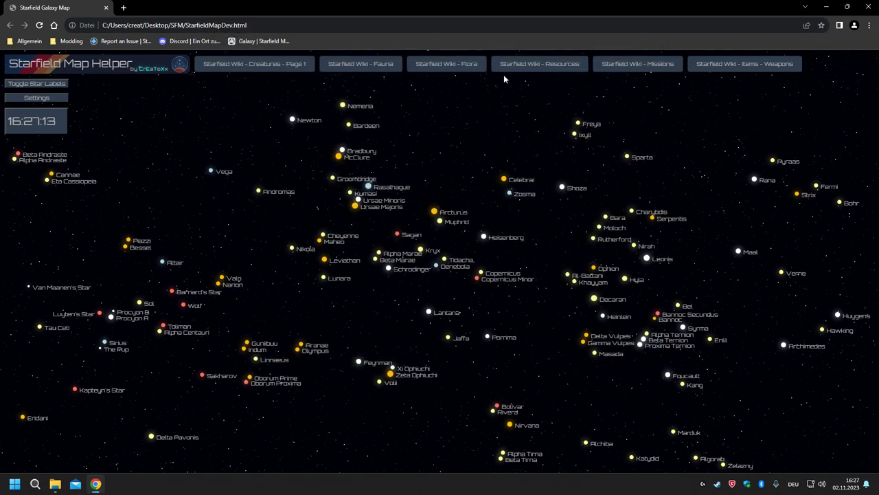
left_click(559, 64)
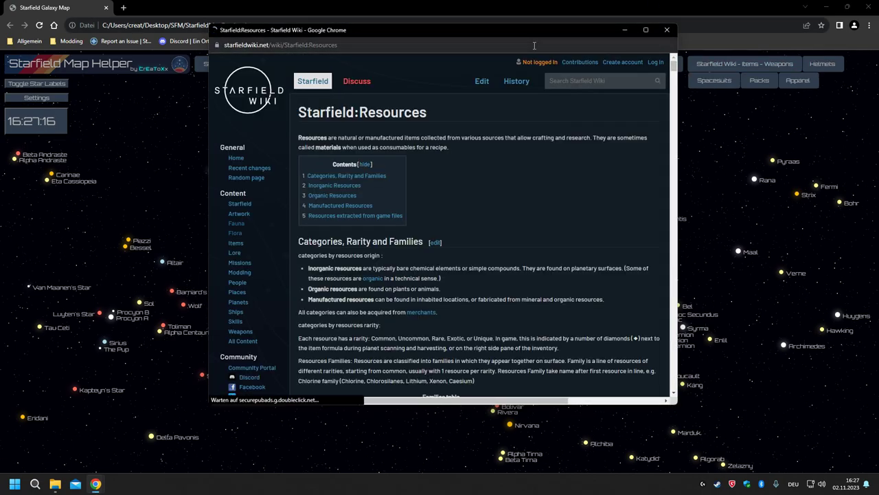
left_click_drag(524, 35, 330, 44)
left_click(638, 63)
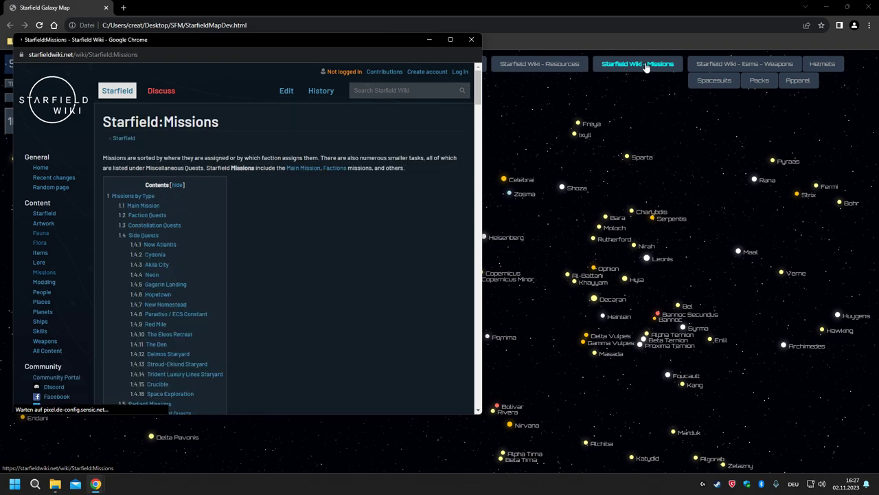
scroll(233, 172, "down", 1)
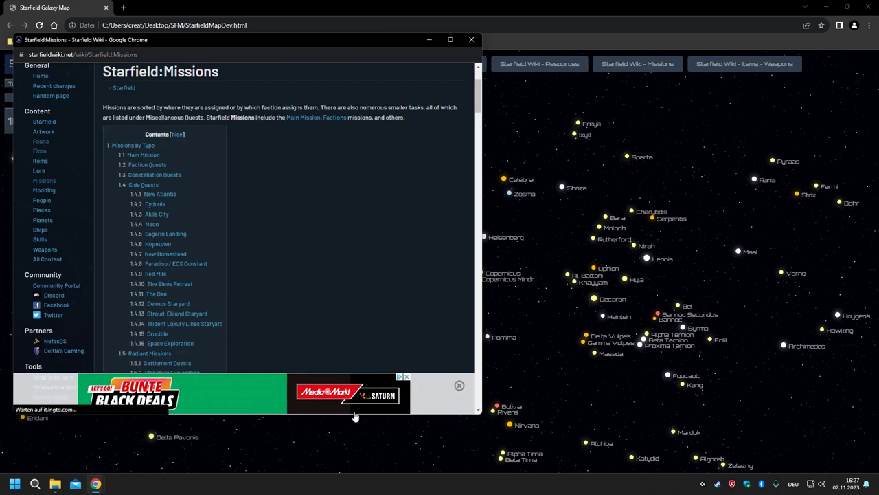
scroll(301, 259, "up", 2)
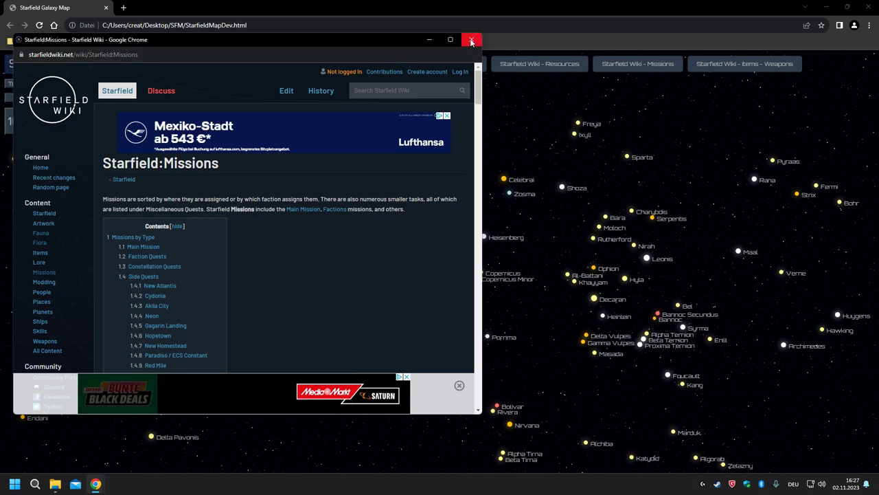
left_click(459, 386)
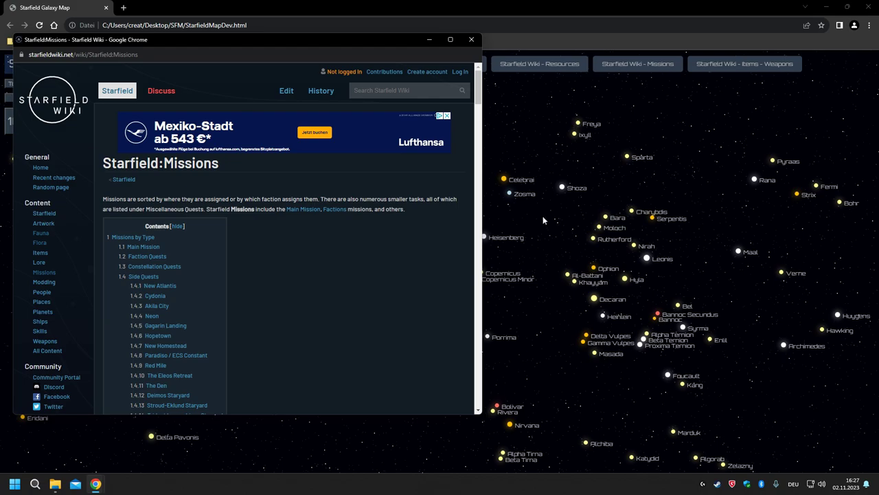
left_click(472, 40)
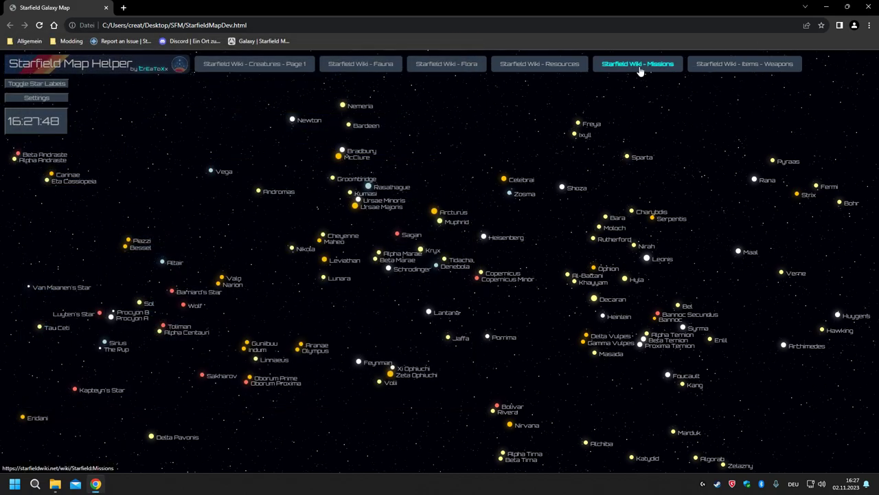
mouse_move(727, 67)
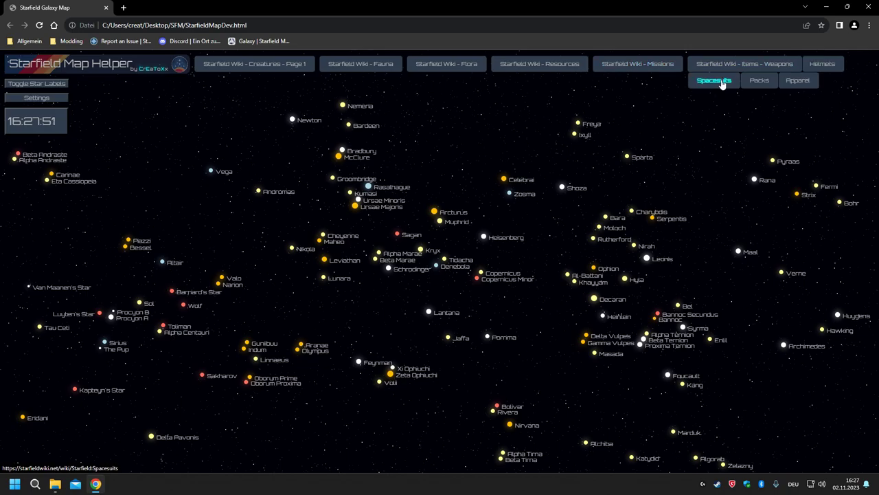
left_click(719, 82)
left_click(667, 32)
left_click(754, 78)
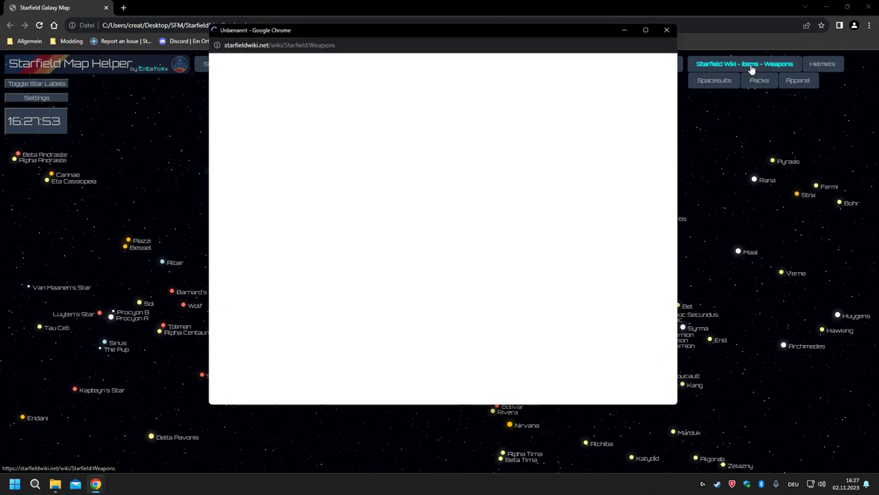
scroll(481, 258, "down", 5)
scroll(480, 258, "down", 10)
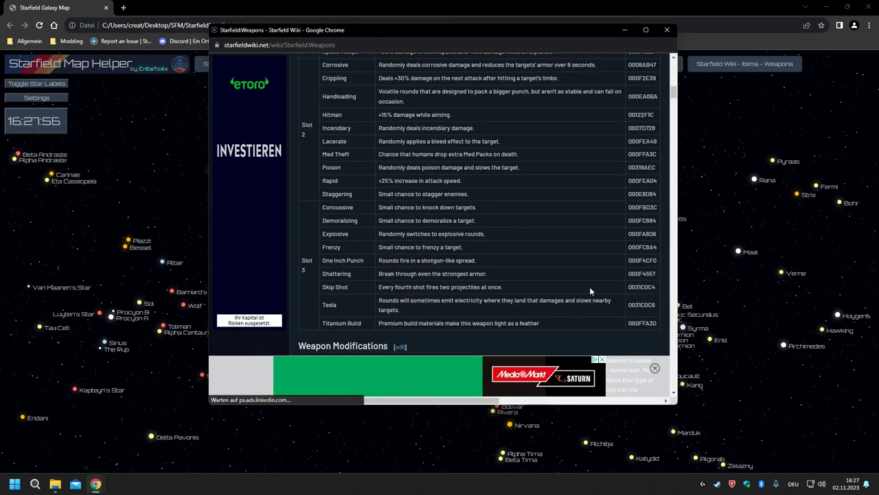
left_click(666, 30)
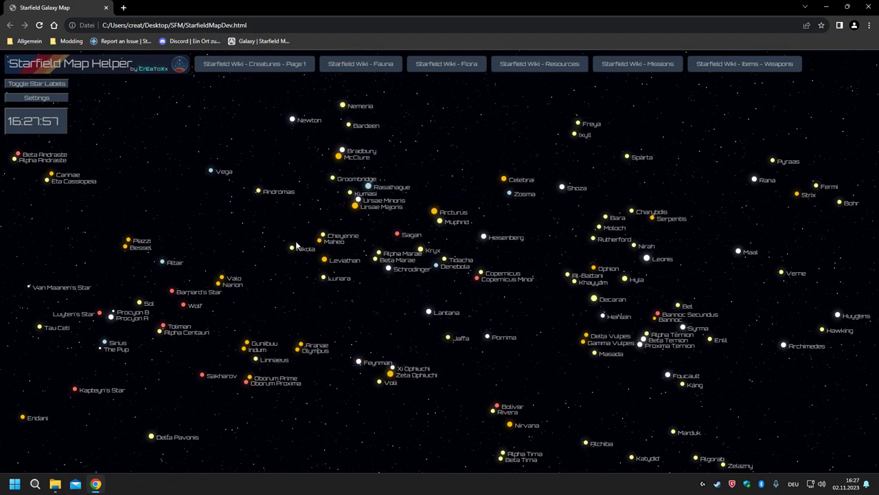
left_click(868, 8)
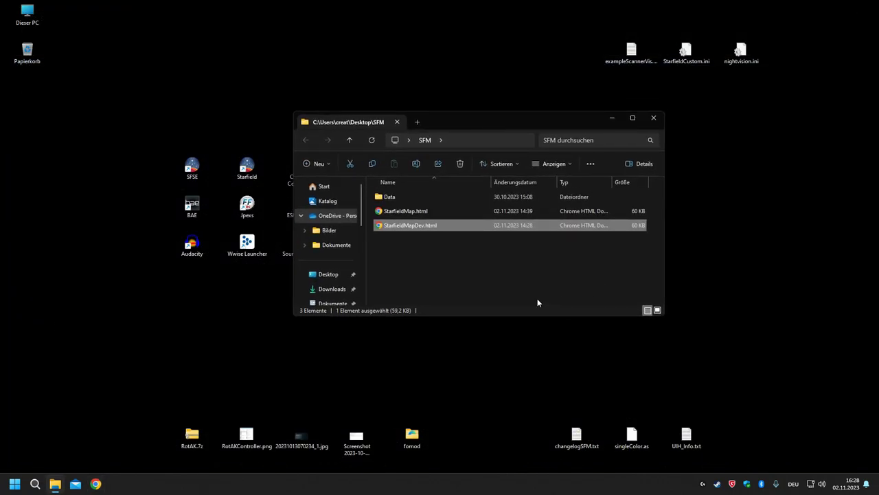
Open StarfieldMapDev.html from File Explorer in Microsoft Edge via Öffnen mit.
left_click(417, 252)
right_click(401, 225)
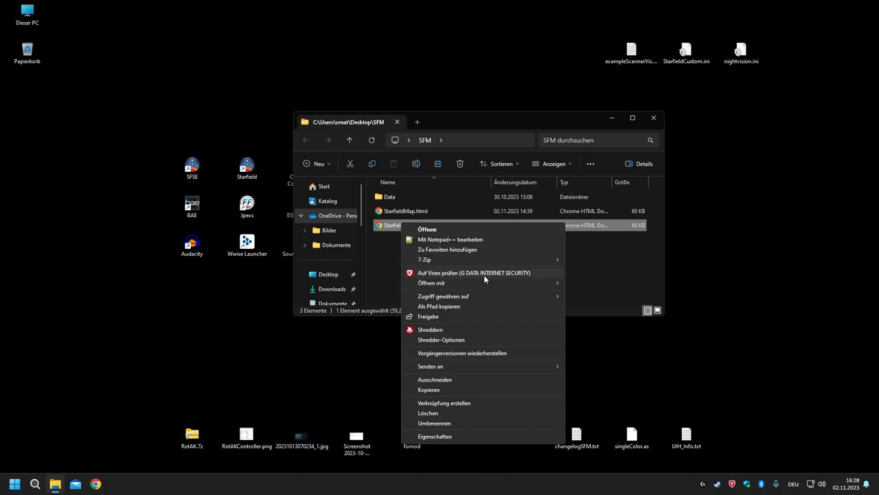
mouse_move(485, 281)
left_click(631, 292)
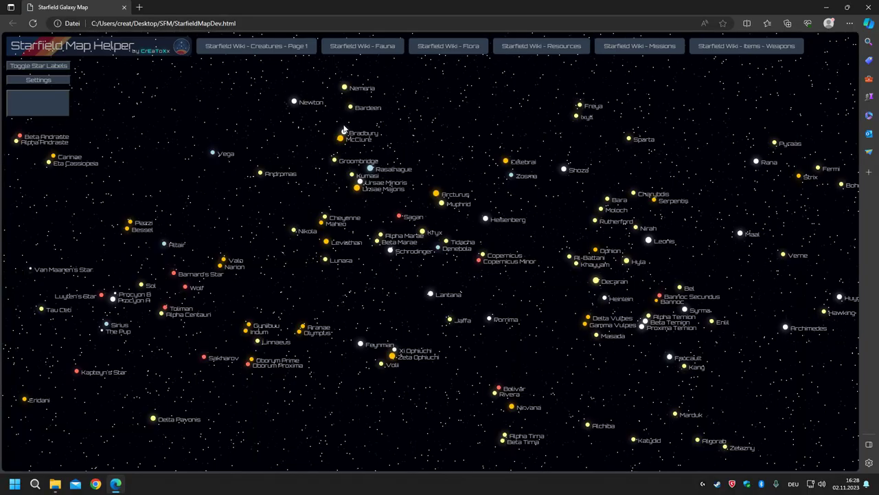
Open the Weapons wiki page, accept its privacy notice, glance at it, and close it.
left_click(730, 46)
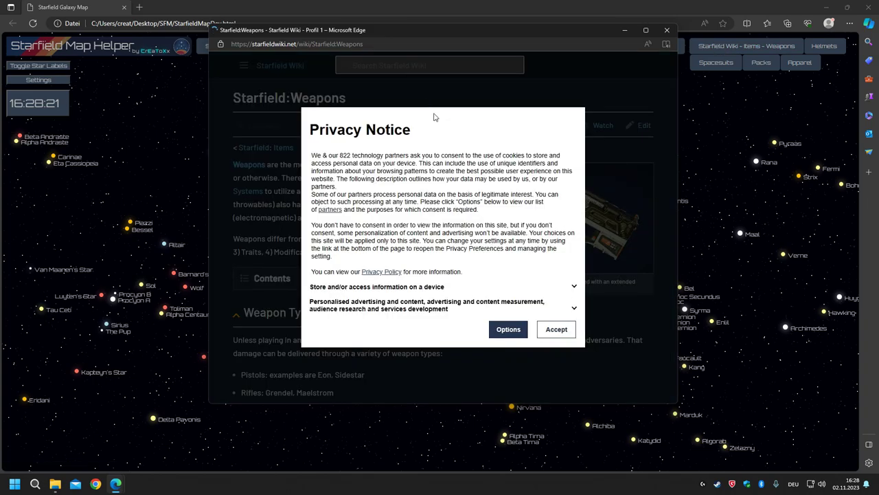
left_click(557, 329)
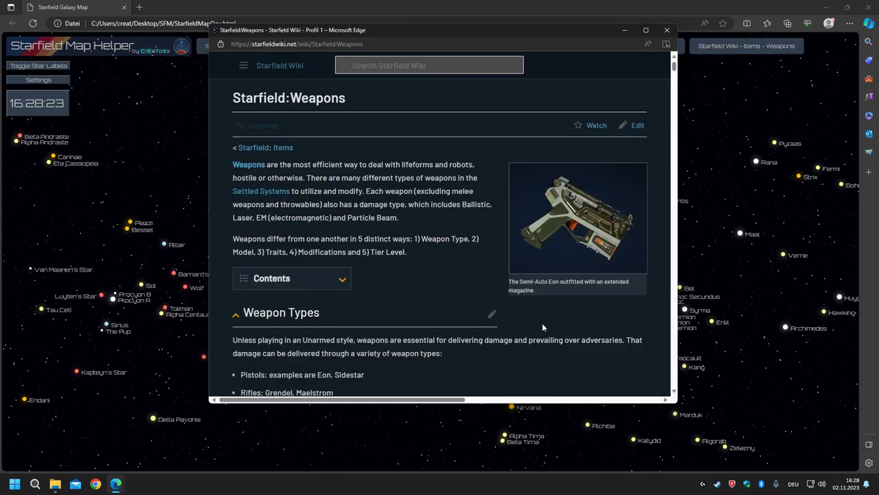
scroll(542, 323, "down", 5)
scroll(619, 206, "up", 4)
left_click(667, 29)
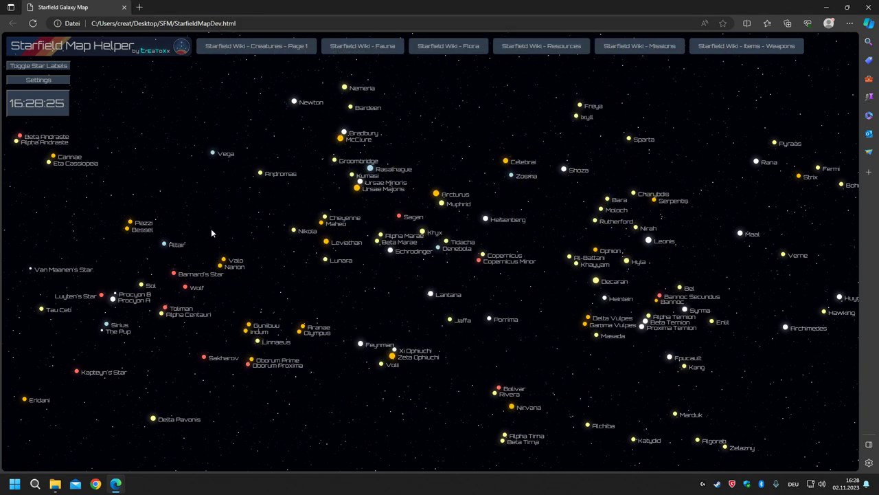
Open the Sol System overview in Edge, then close it back to the map.
left_click(143, 284)
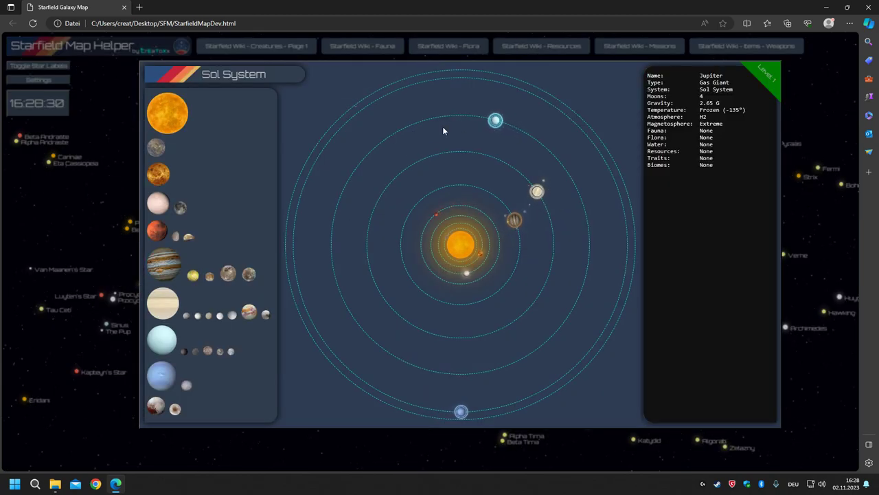
mouse_move(163, 303)
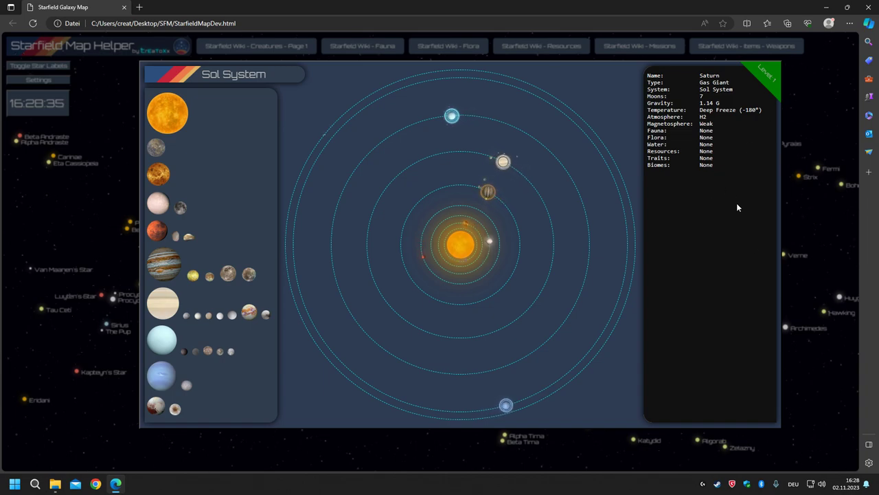
mouse_move(483, 408)
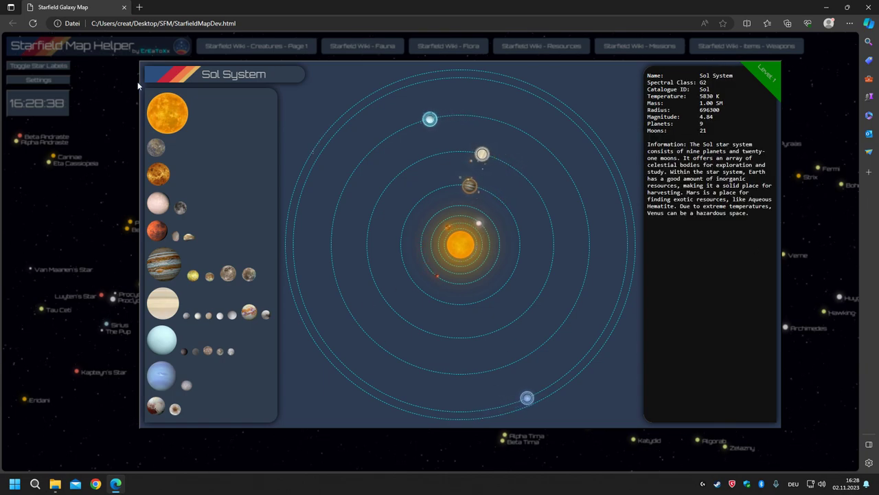
left_click(790, 64)
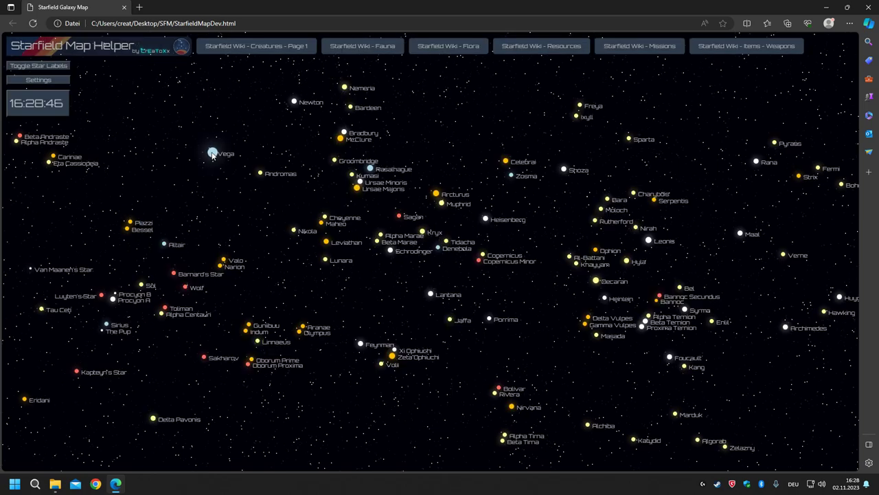
Briefly open and close the Vega System view, then close the Edge window.
left_click(164, 161)
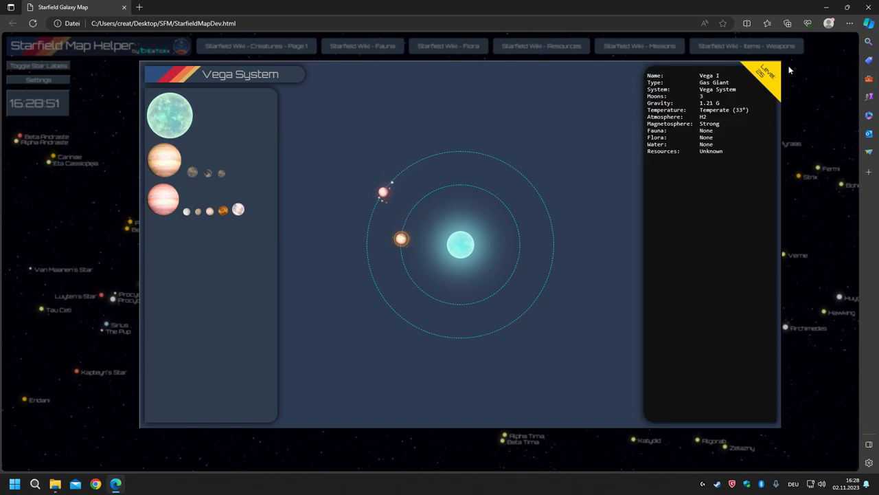
left_click(787, 66)
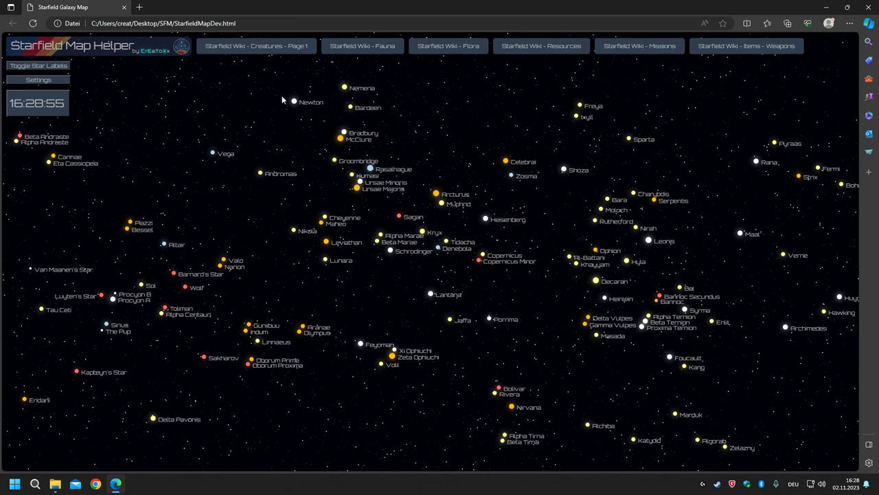
left_click(867, 7)
Open StarfieldMapDev.html in Chrome, click Vega, and dismiss the empty black popup.
double_click(410, 225)
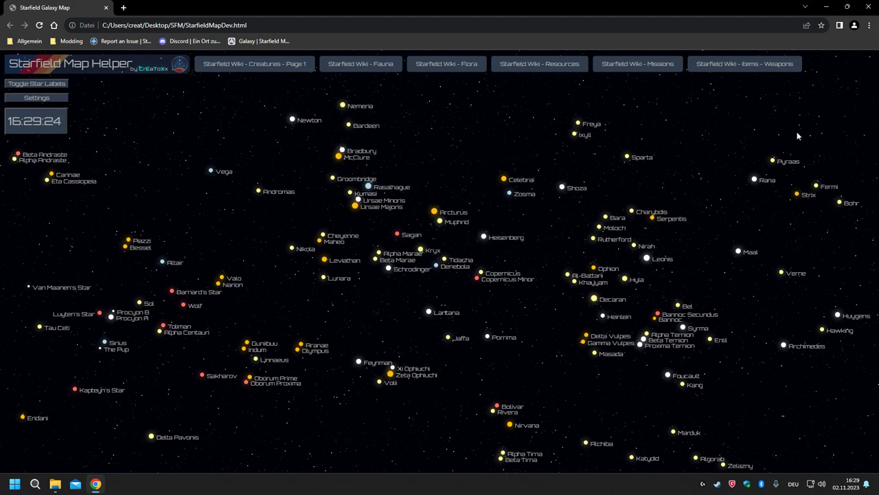
left_click(212, 172)
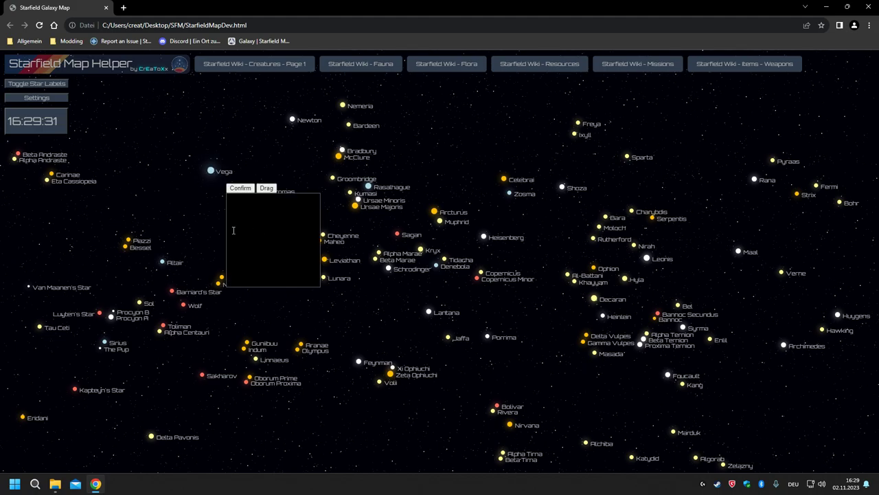
left_click(239, 188)
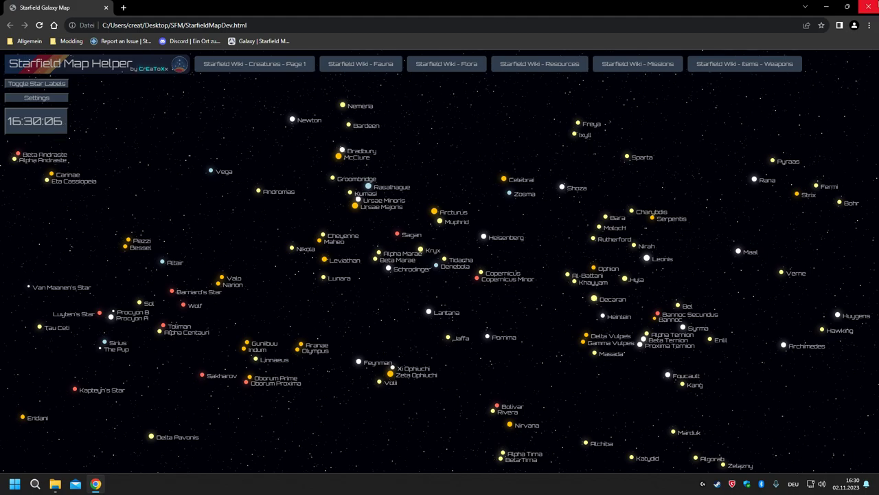
In the SFM folder window, navigate to Data\Text\CelestialData\Sol.
key("alt+Tab")
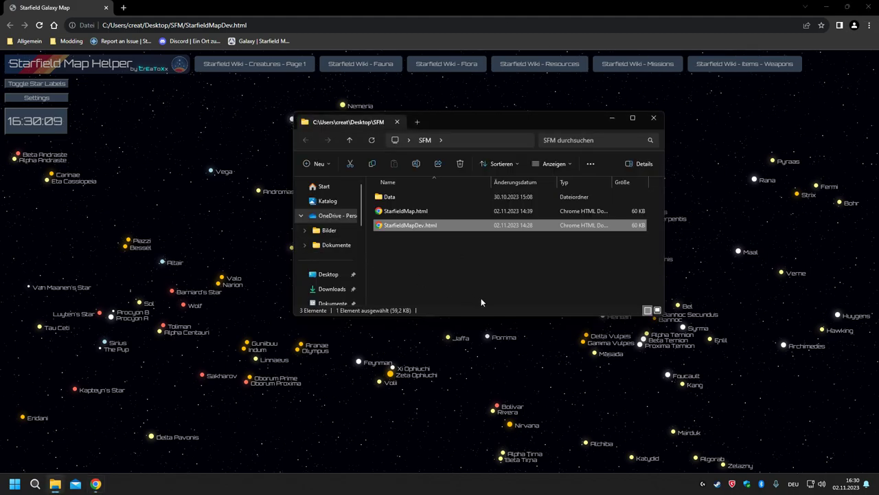
double_click(403, 197)
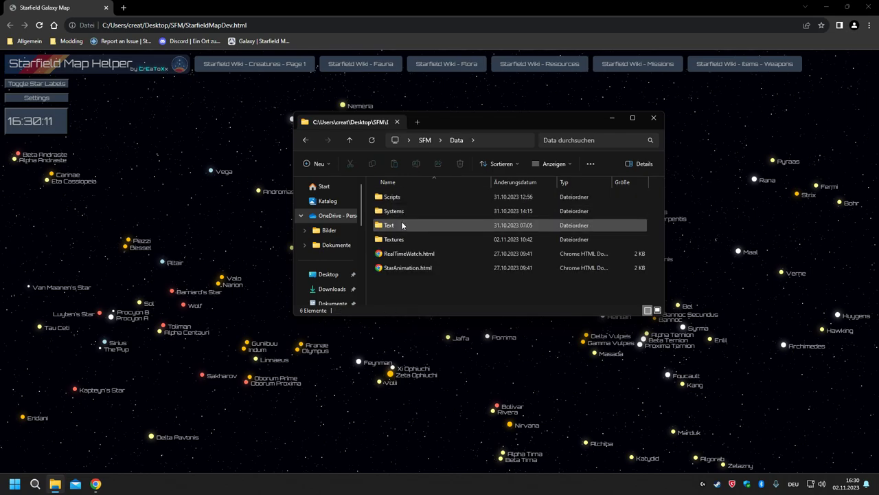
double_click(403, 224)
double_click(400, 197)
double_click(399, 197)
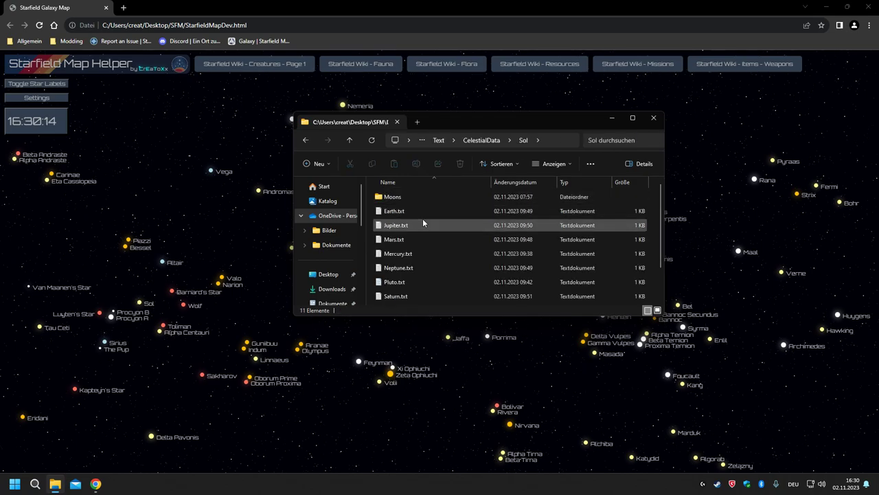
Open Earth.txt in Notepad++ using 'Mit Notepad++ bearbeiten'.
right_click(400, 221)
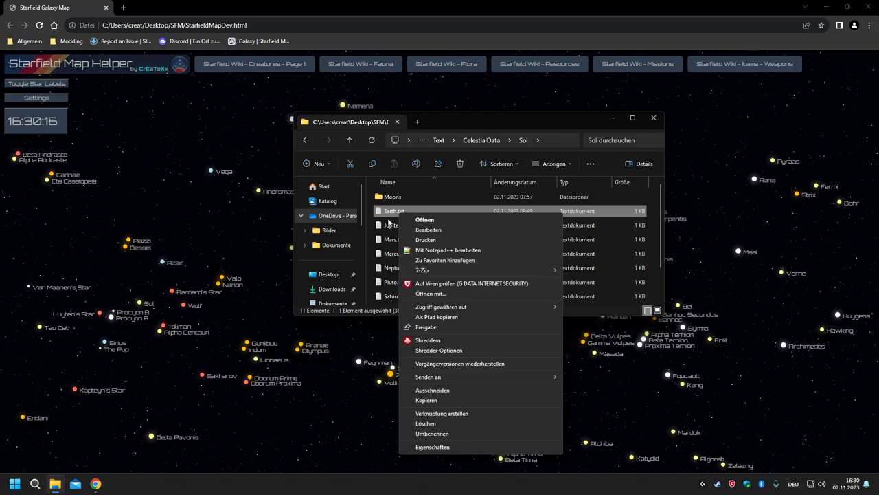
key("Escape")
left_click(404, 213)
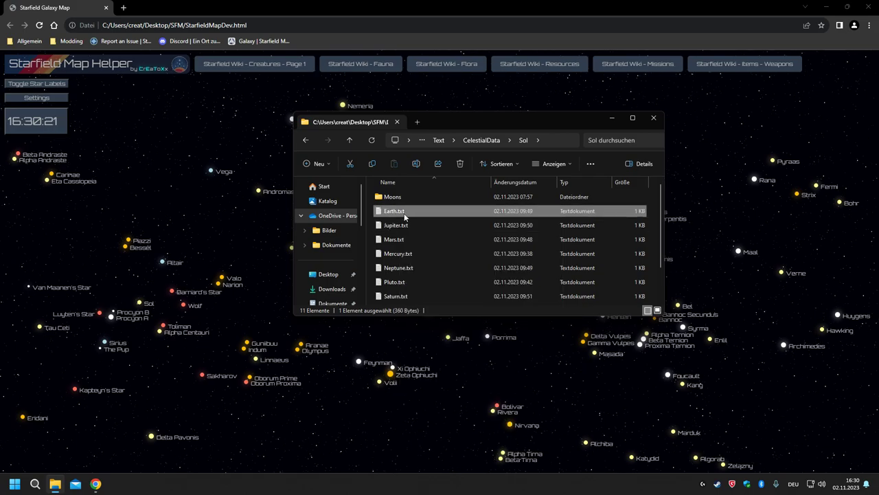
right_click(405, 215)
left_click(431, 249)
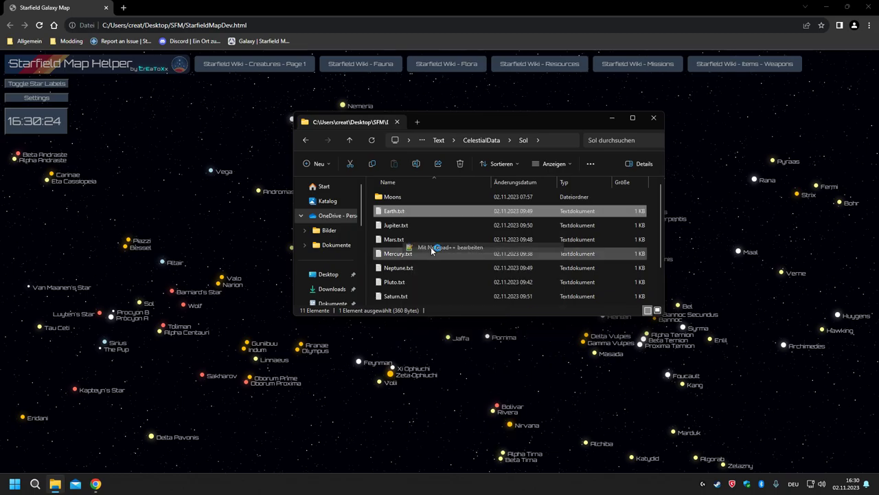
Decline the Notepad++ update and look over the biome entries in Earth.txt.
left_click(443, 265)
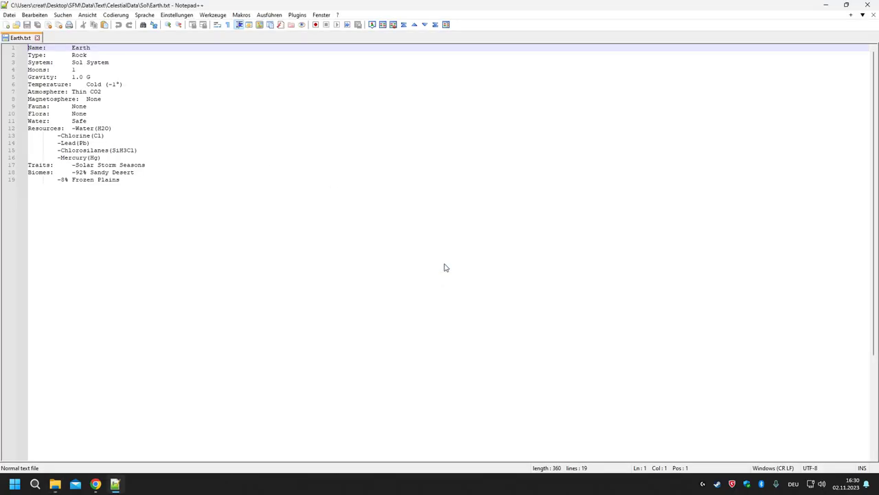
left_click(139, 159)
left_click_drag(128, 171, 55, 49)
left_click(150, 393)
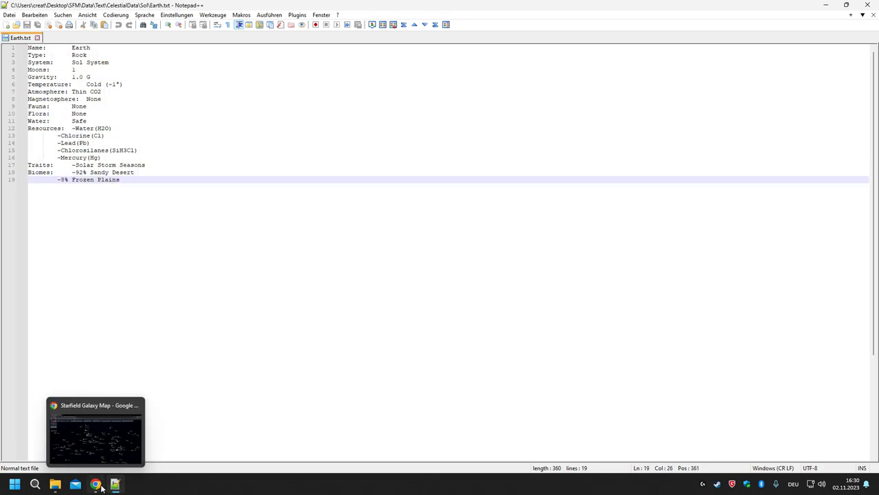
left_click(96, 484)
left_click(115, 483)
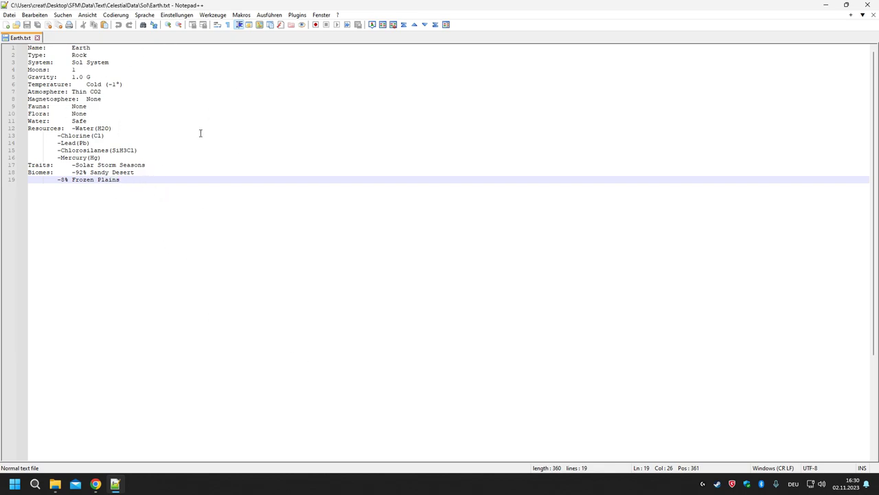
Bring the star map back and view the Vega System's star details, then close it.
left_click(826, 5)
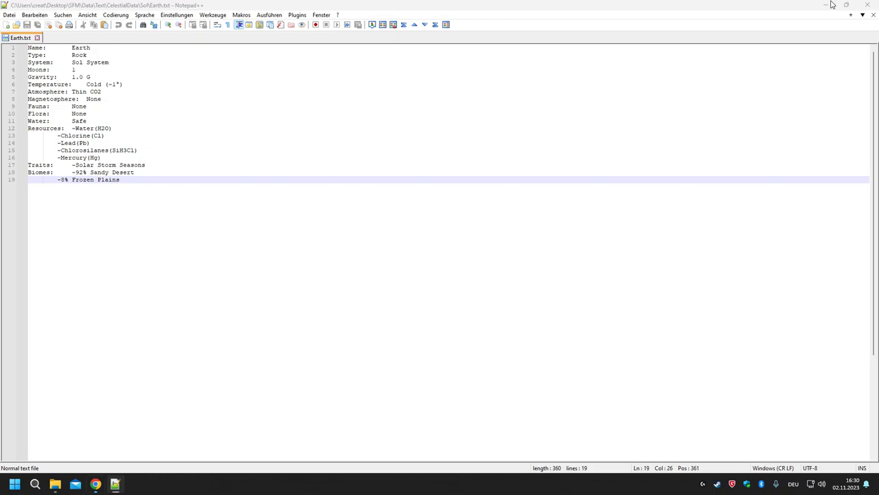
left_click(211, 171)
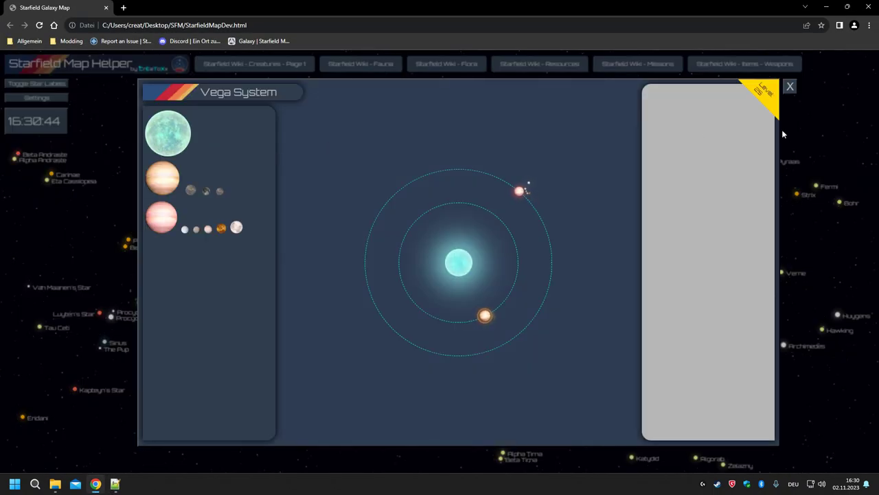
left_click(151, 143)
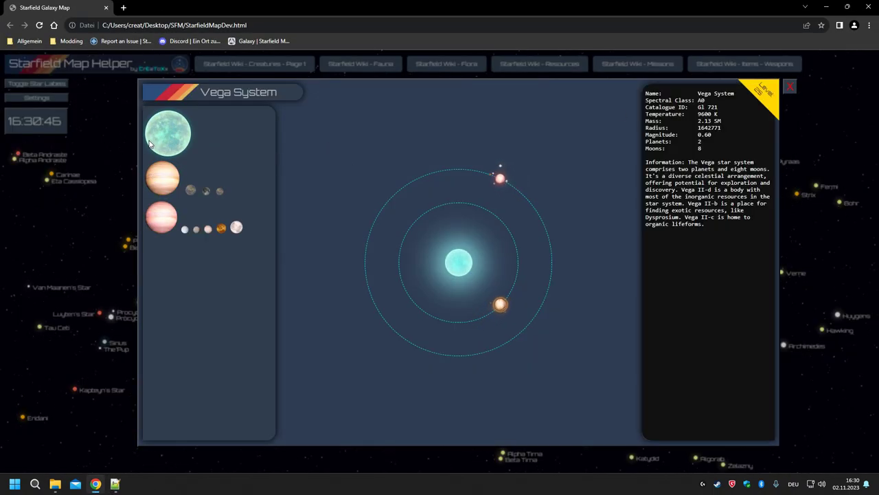
left_click(790, 87)
Open the Sol System on the star map and view Earth's, then Pluto's, details.
left_click(115, 484)
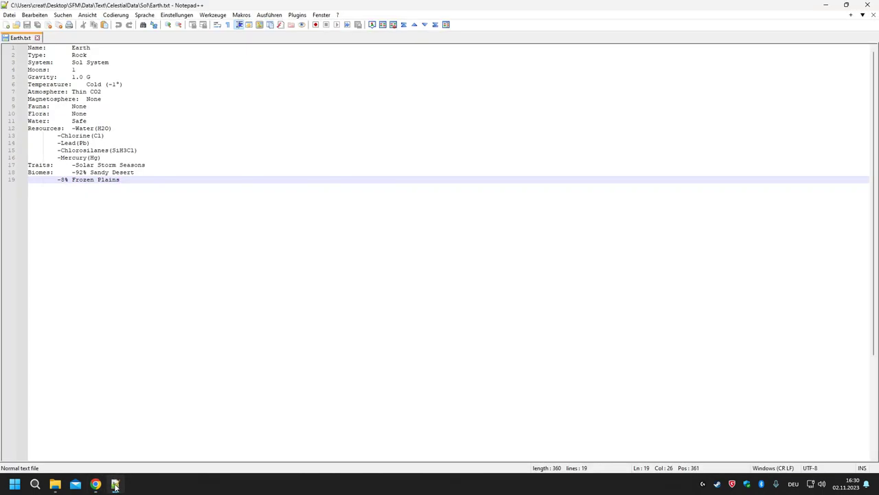
left_click(116, 484)
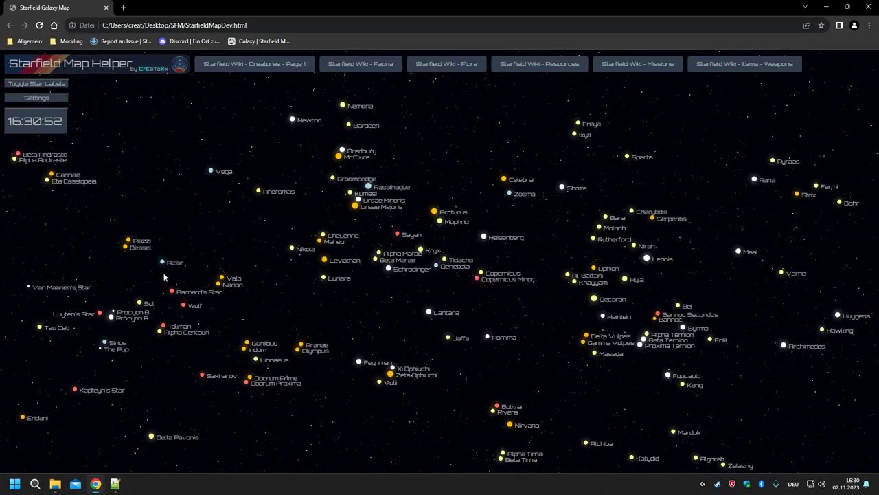
left_click(139, 302)
left_click(158, 220)
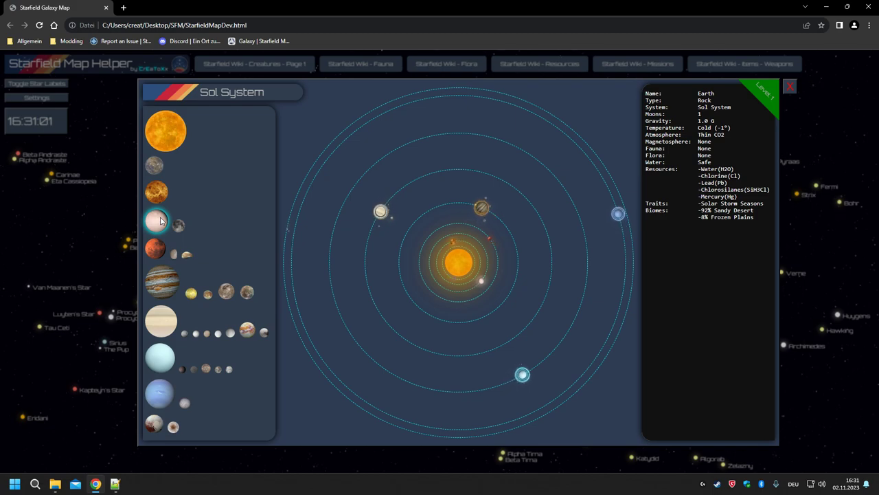
left_click(154, 422)
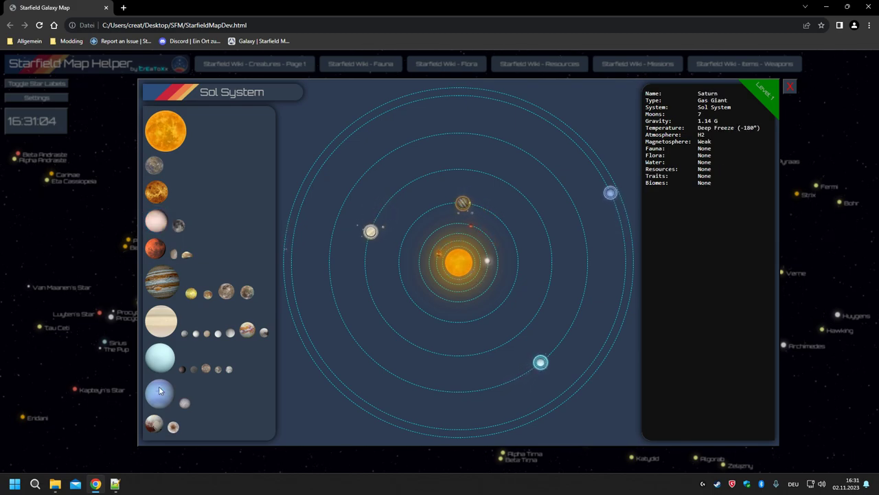
Highlight Solar, Storm, Seasons and Chlorine in Earth.txt, then select Jupiter.txt in the Sol folder.
left_click(115, 484)
double_click(86, 165)
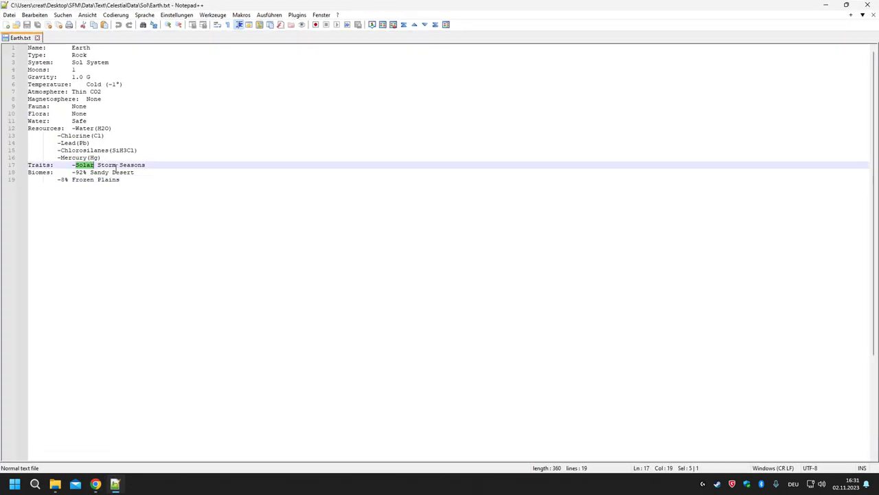
double_click(108, 165)
double_click(132, 165)
double_click(76, 135)
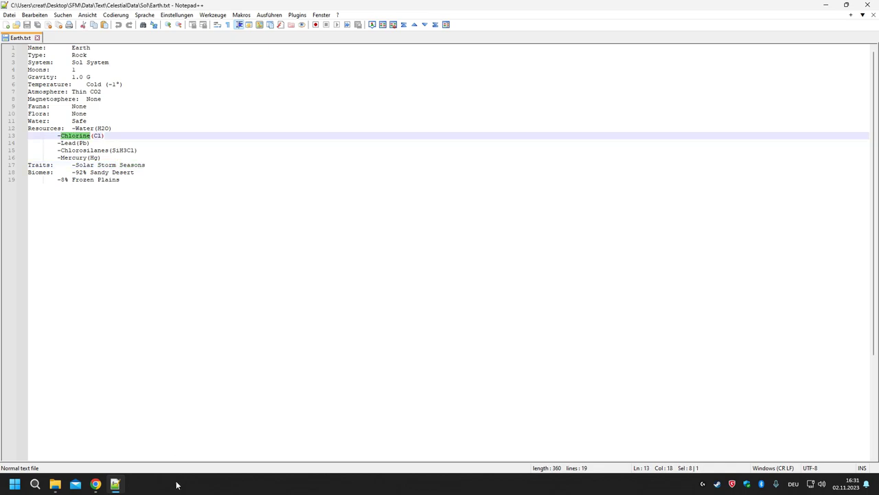
left_click(55, 484)
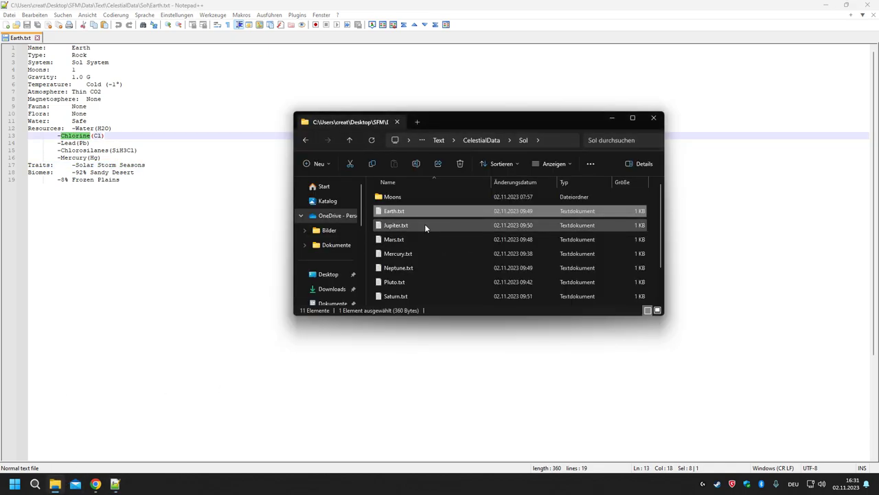
left_click(425, 225)
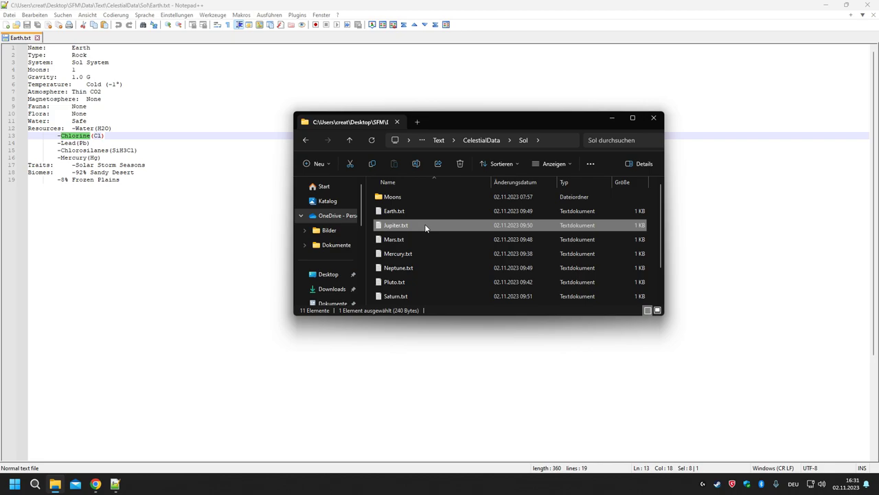
Back in the Sol System view, check Dione, then open Earth's wiki page and accept its privacy notice.
key("alt+Tab")
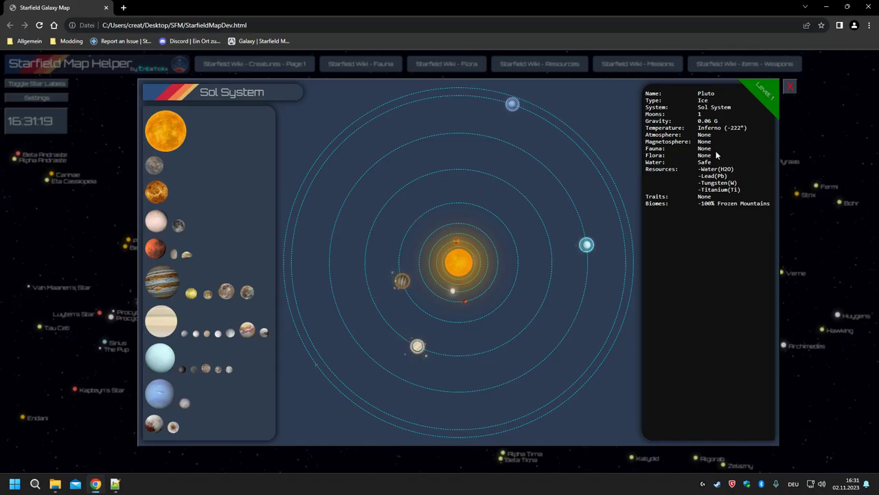
left_click(218, 333)
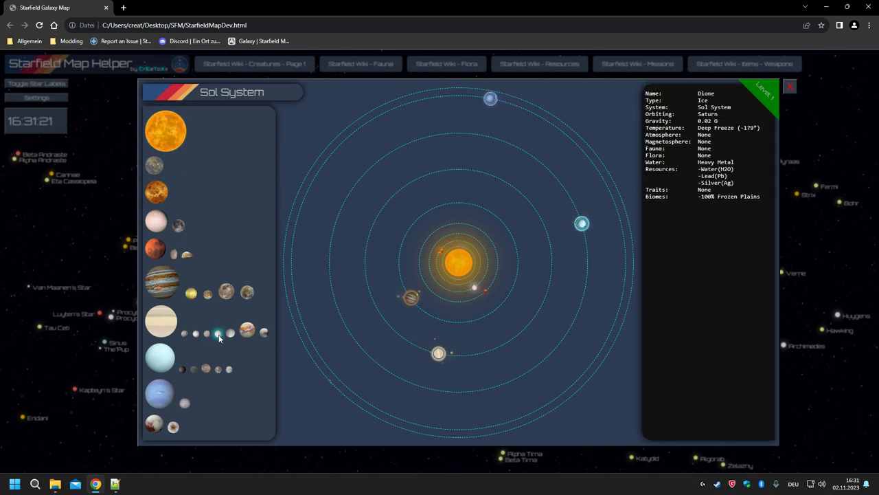
left_click(157, 221)
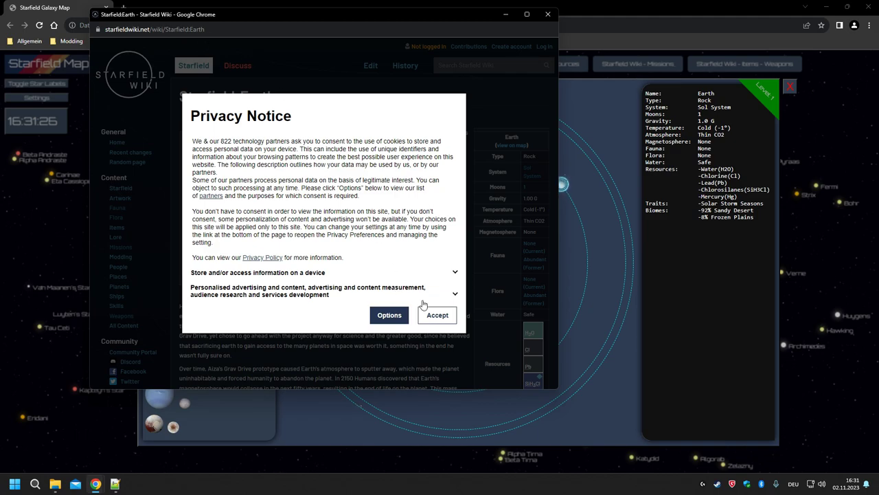
left_click(436, 313)
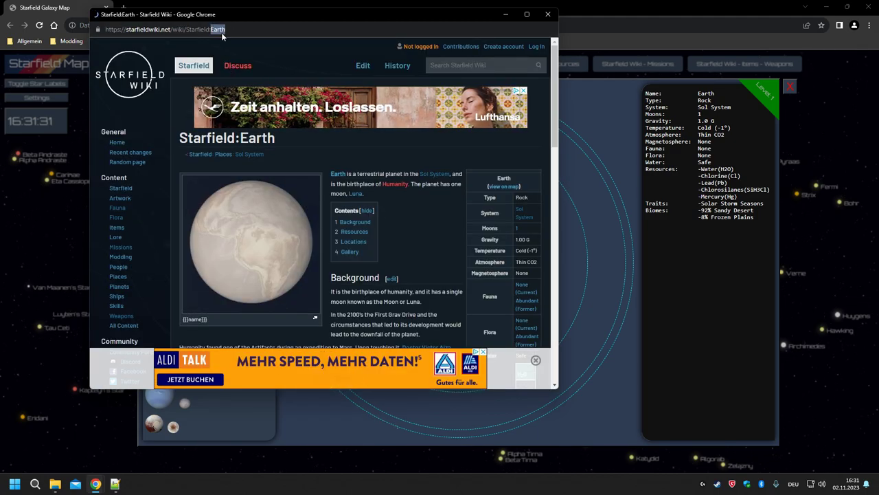
Close the Earth wiki and Sol view, then show moon Vega IIc's details in the Vega System.
left_click(548, 13)
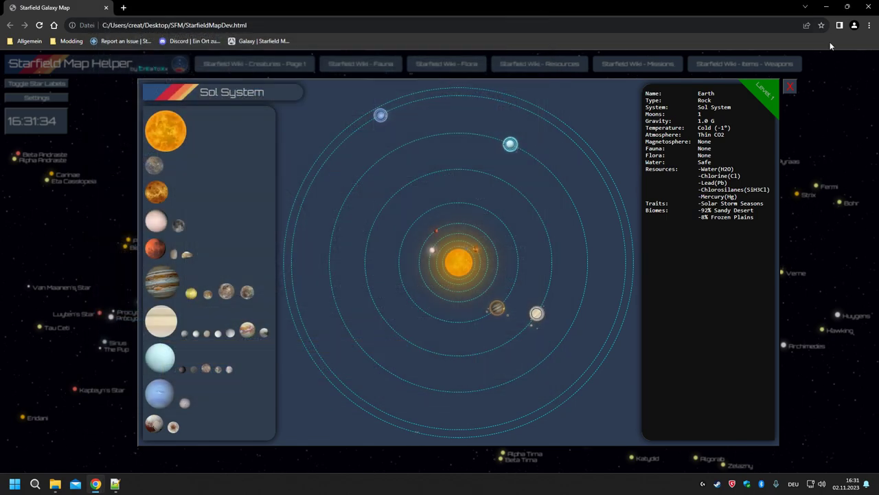
left_click(790, 86)
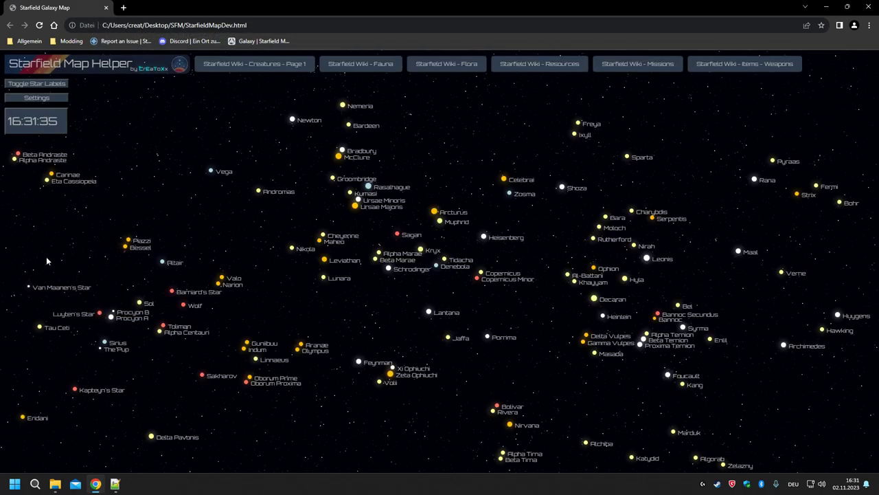
left_click(211, 170)
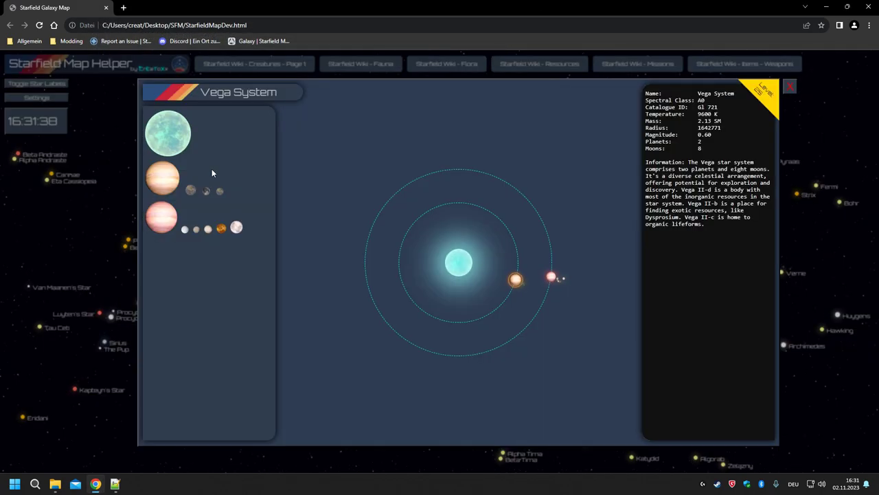
left_click(209, 229)
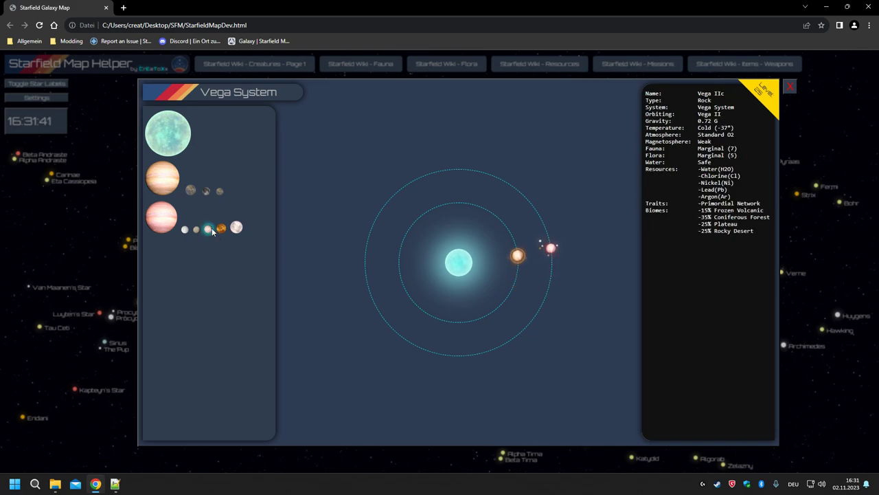
Open the Vega II-c wiki page, dismiss its ad, check its address, and close it.
left_click(207, 231)
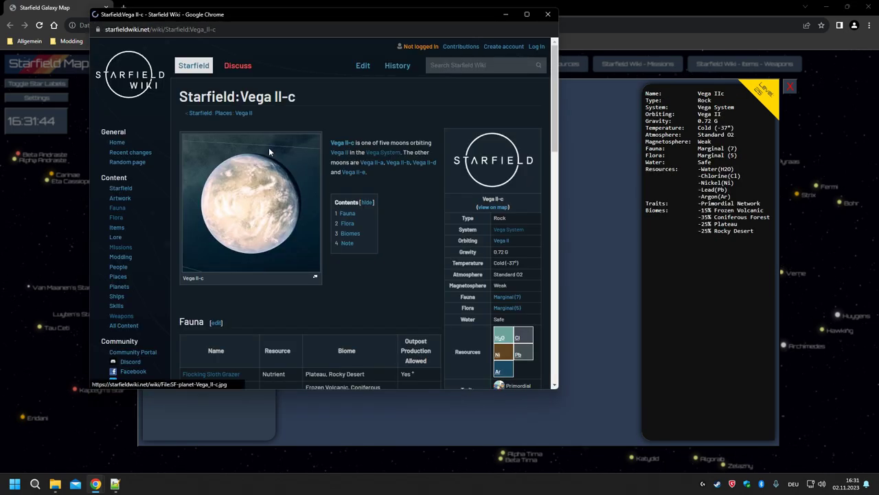
left_click(536, 360)
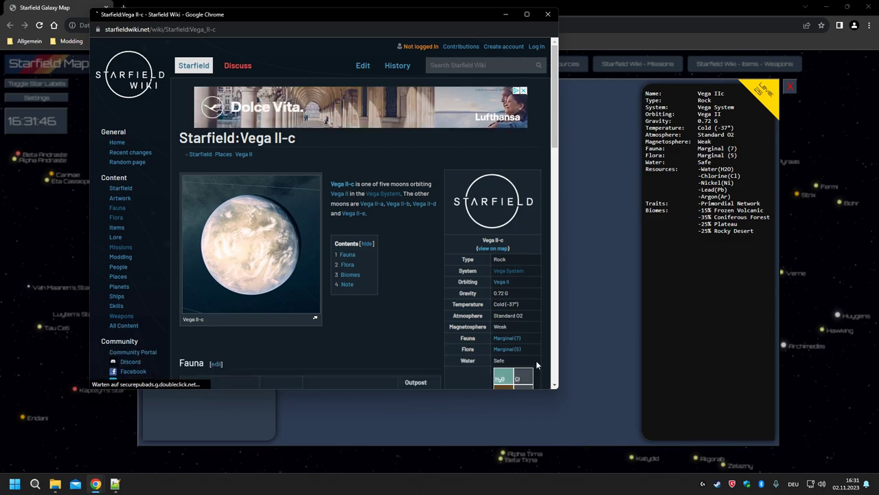
left_click(220, 29)
left_click(232, 30)
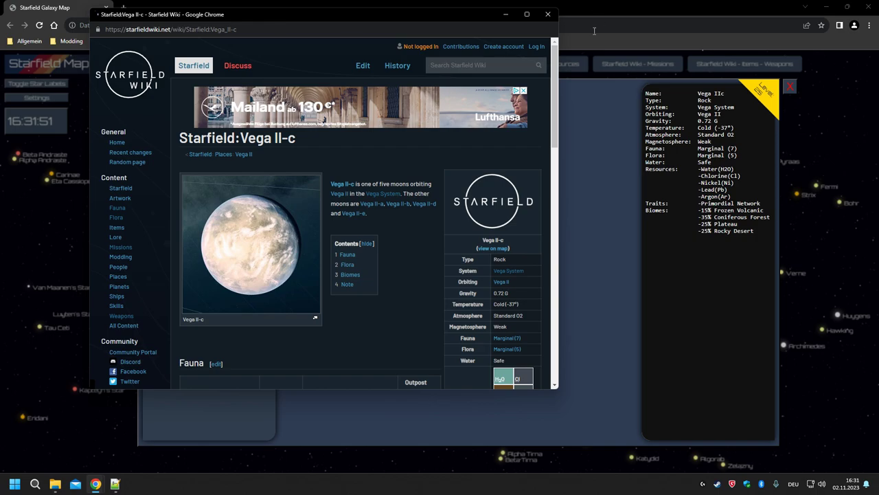
left_click(547, 14)
Close the Vega view, go from CelestialData into Vega's Moons folder, and close Earth.txt.
left_click(789, 86)
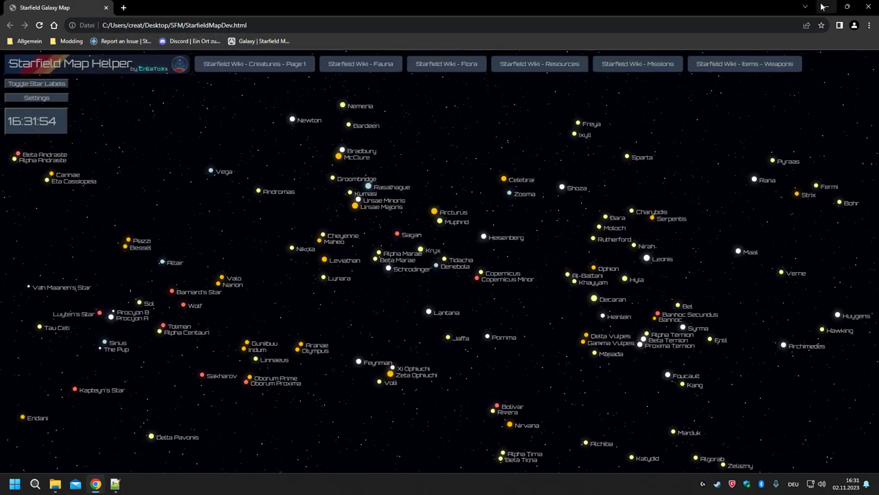
left_click(826, 6)
key("alt+Up")
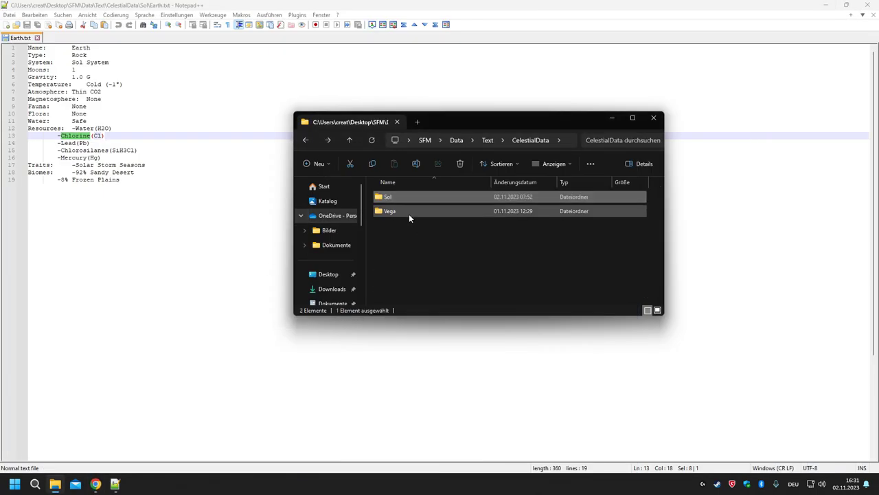
double_click(408, 213)
double_click(396, 198)
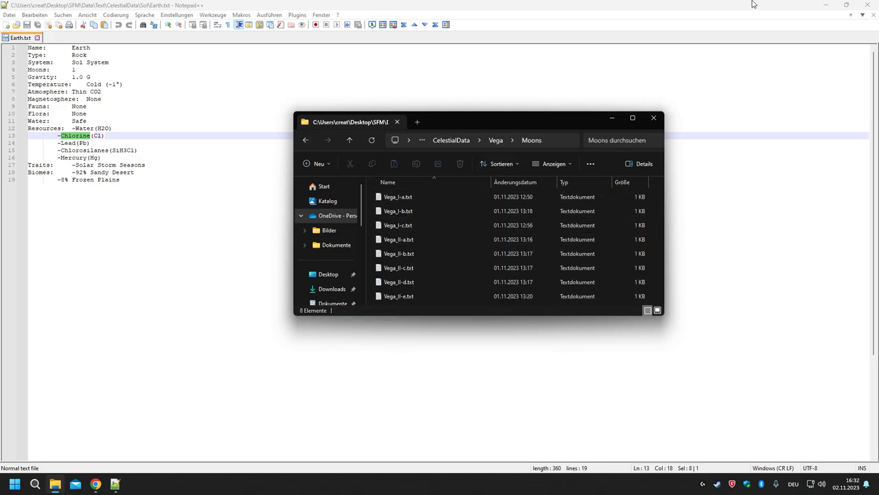
left_click(37, 38)
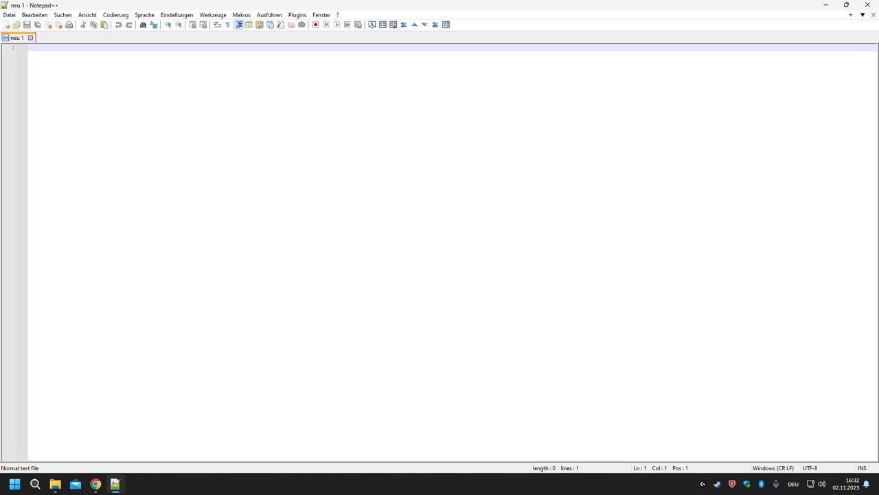
In SystemVega.html, highlight the Vega_I occurrences, including lines 33 and 34.
left_click(55, 483)
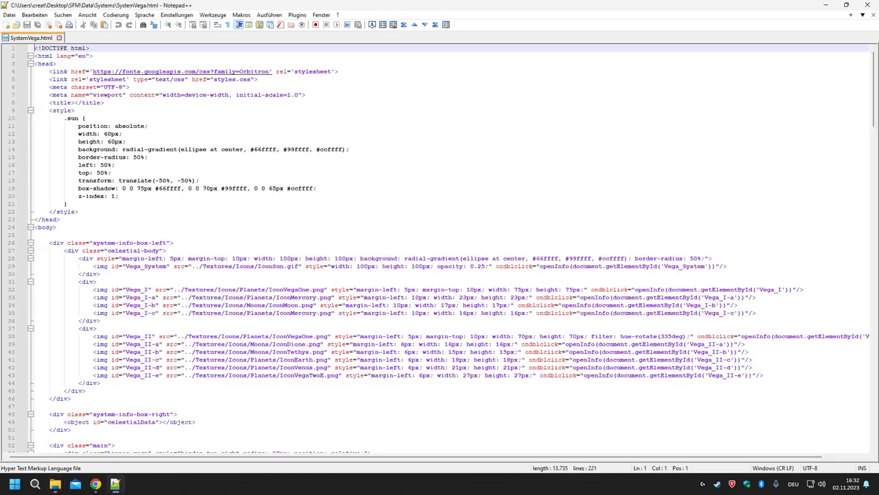
scroll(198, 250, "down", 2)
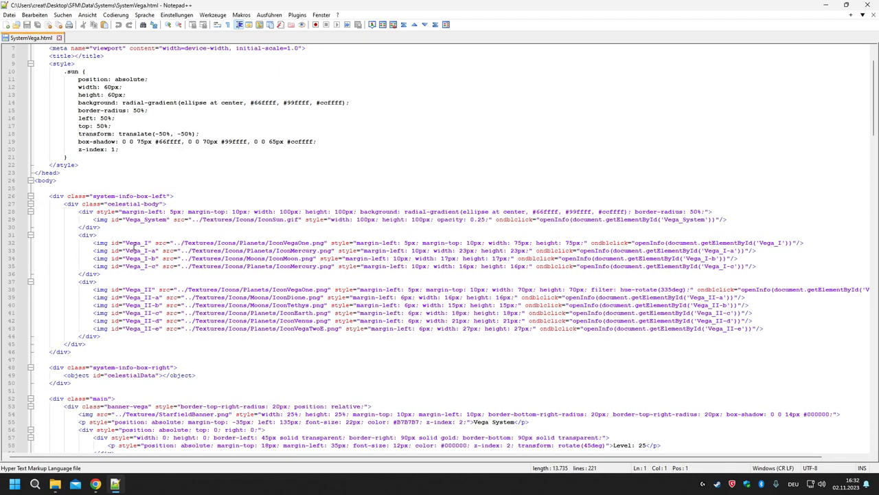
double_click(130, 244)
double_click(143, 259)
double_click(140, 250)
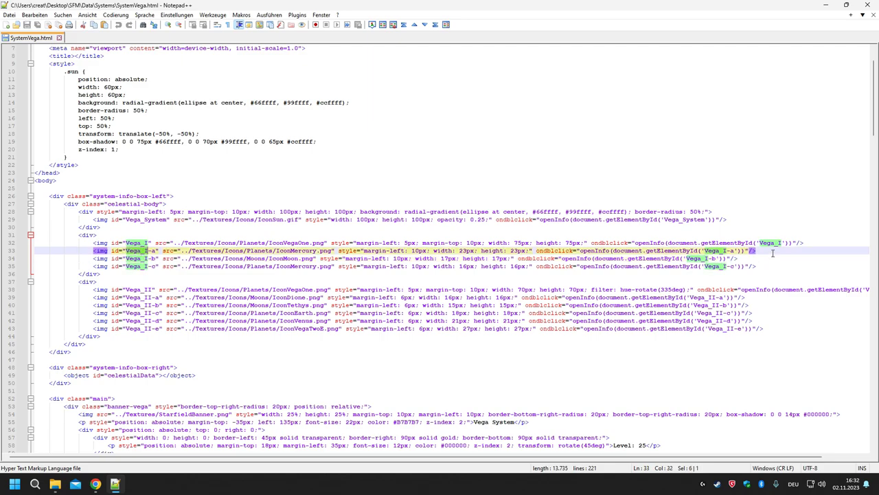
Highlight the uses of openInfo and scroll down to the dataSources section.
scroll(595, 233, "down", 1)
double_click(648, 220)
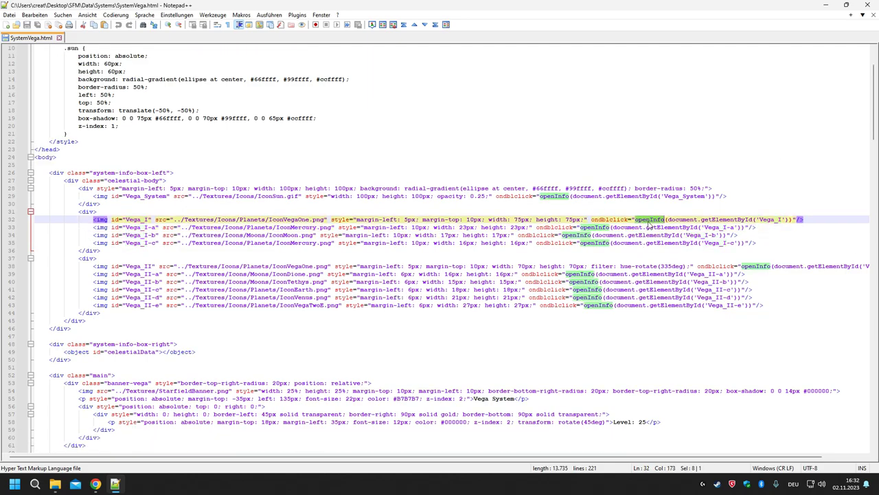
scroll(706, 266, "down", 12)
scroll(453, 255, "up", 7)
scroll(518, 233, "down", 20)
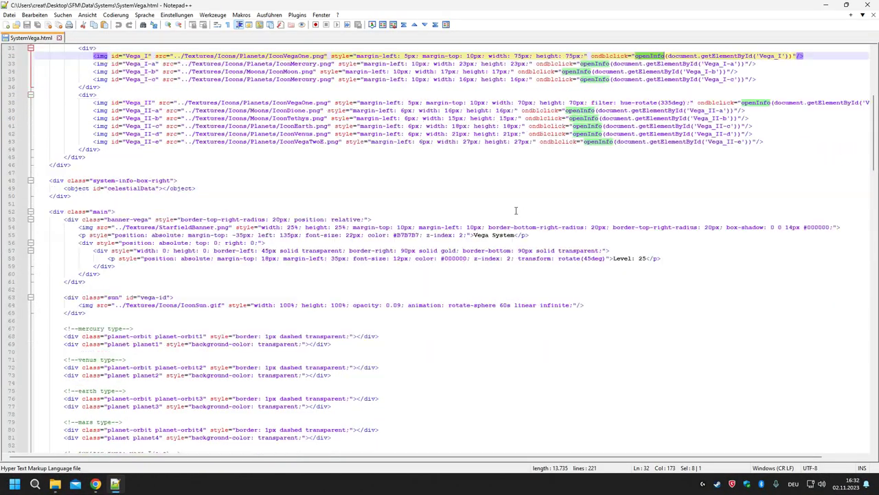
scroll(540, 284, "down", 20)
scroll(522, 309, "up", 17)
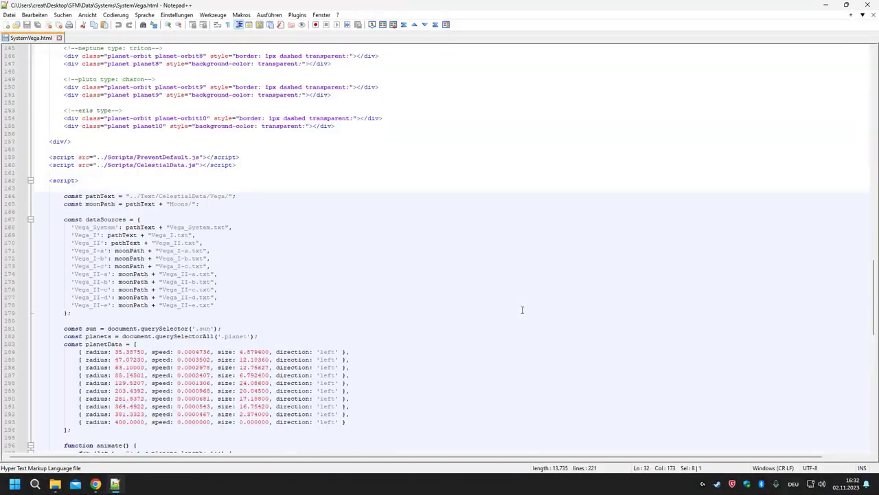
scroll(189, 303, "down", 2)
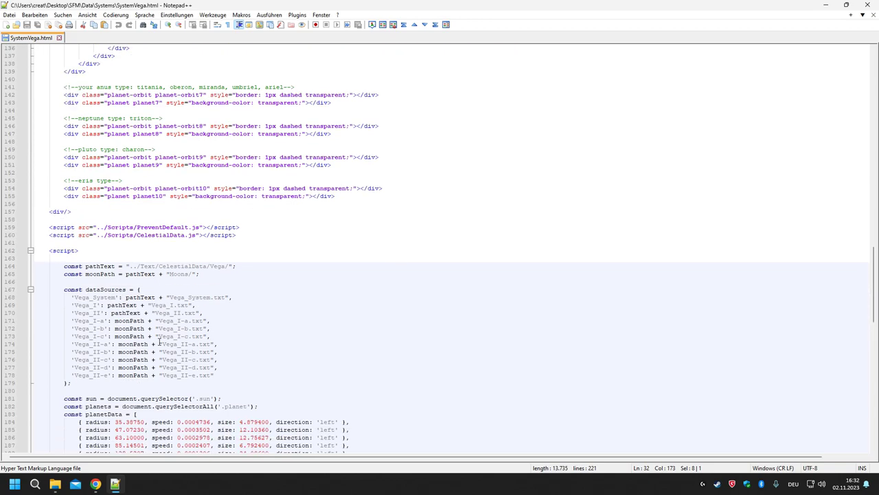
Select Vega_System and Vega_I (line 171) in the data sources list, then close SystemVega.html.
double_click(89, 300)
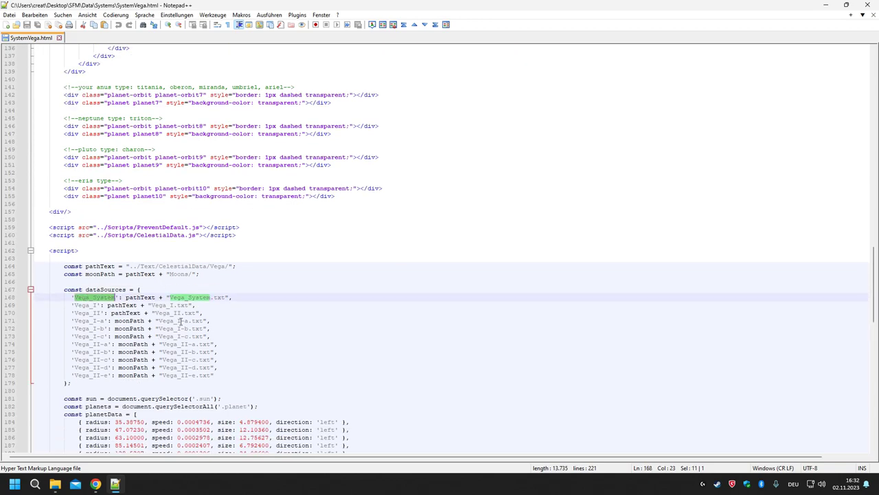
double_click(92, 321)
left_click(59, 38)
Close Notepad++, back out of the Moons folder to CelestialData, and close File Explorer.
key("alt+F4")
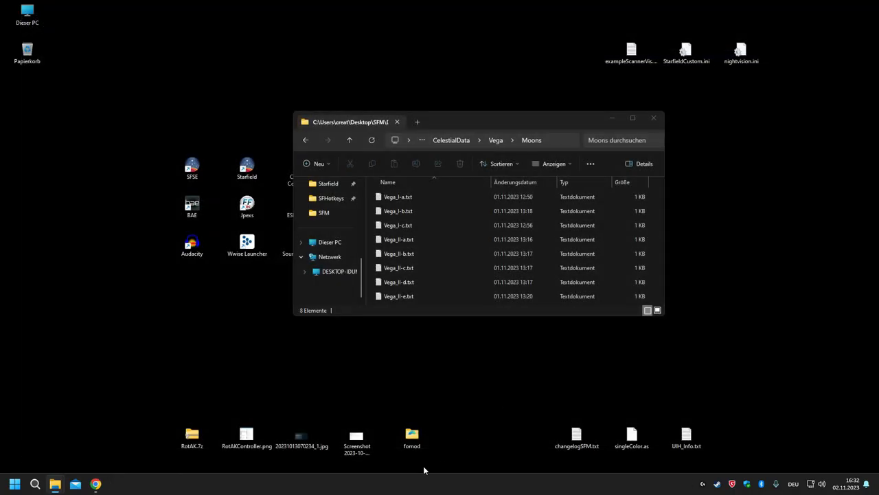
key("BackSpace")
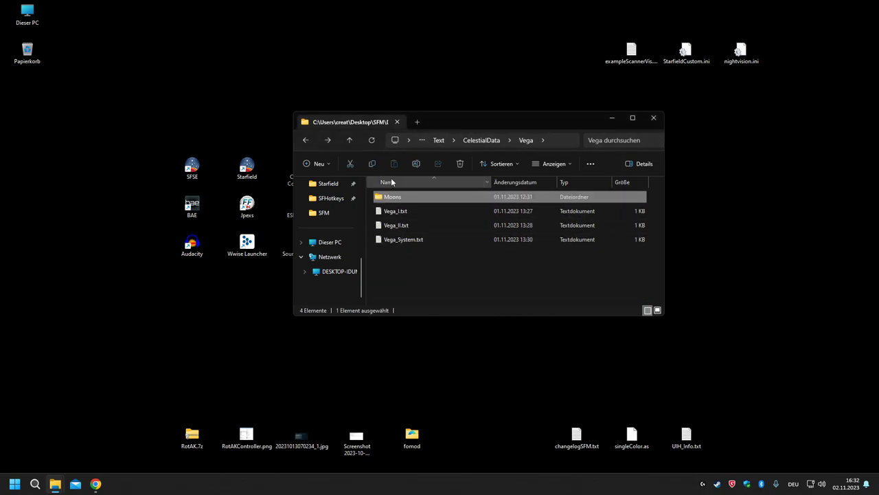
key("BackSpace")
key("BackSpace")
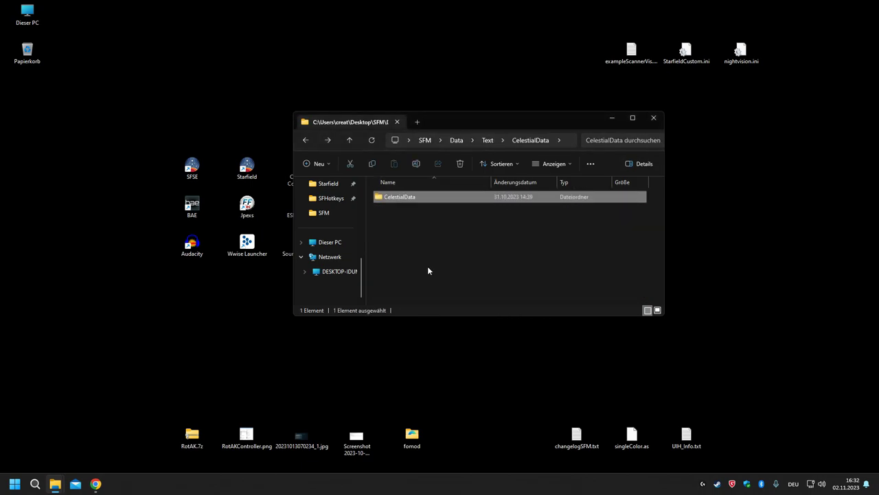
double_click(407, 194)
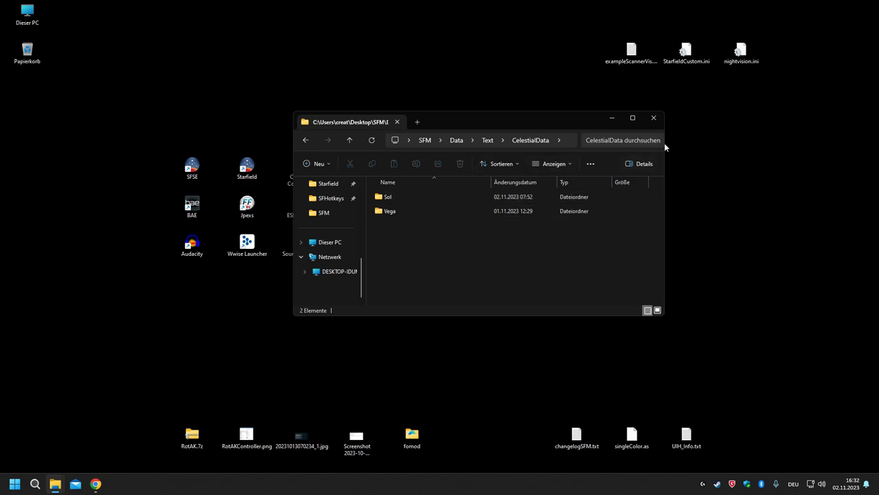
left_click(653, 118)
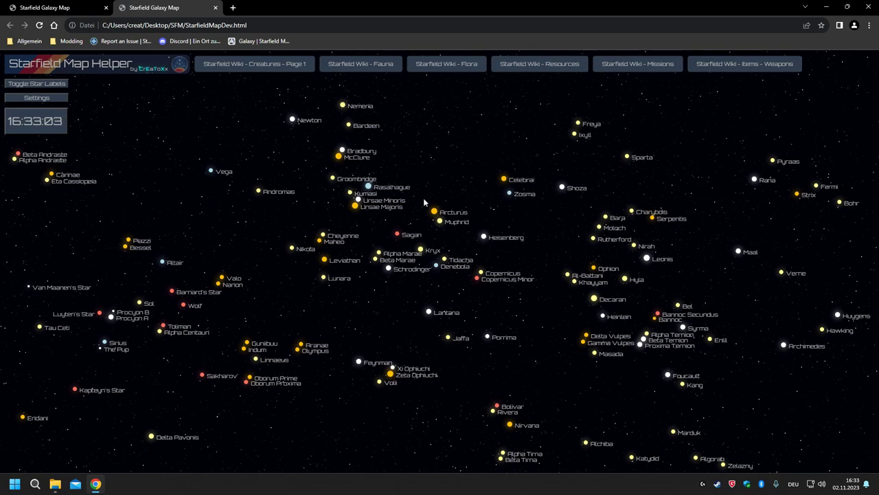
Open the Vega System to see Vega IIa's info, then close the duplicate star map tab.
left_click(211, 171)
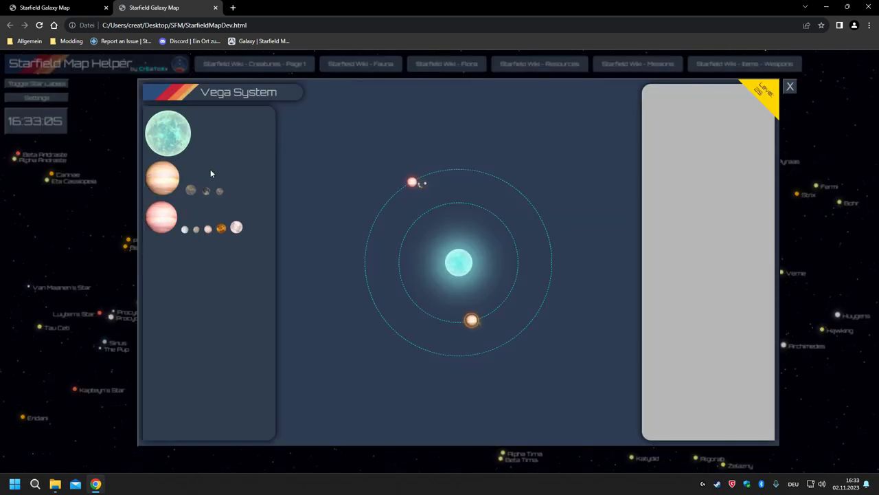
mouse_move(203, 229)
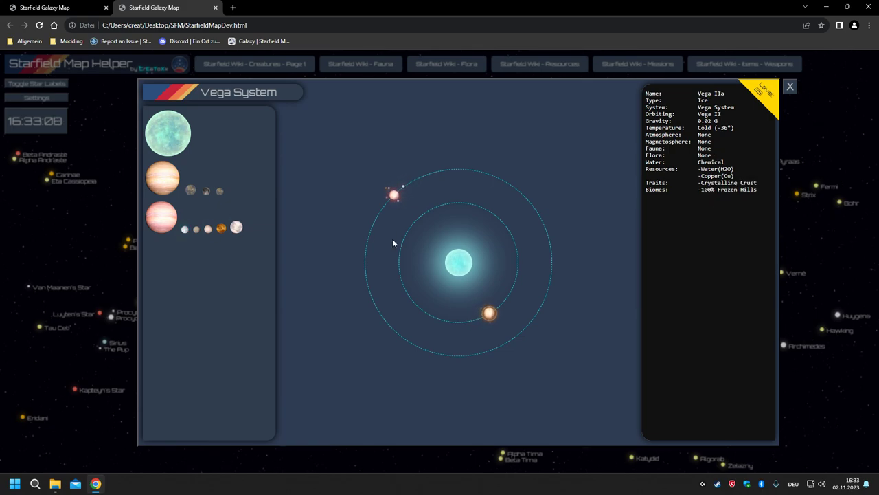
left_click(214, 10)
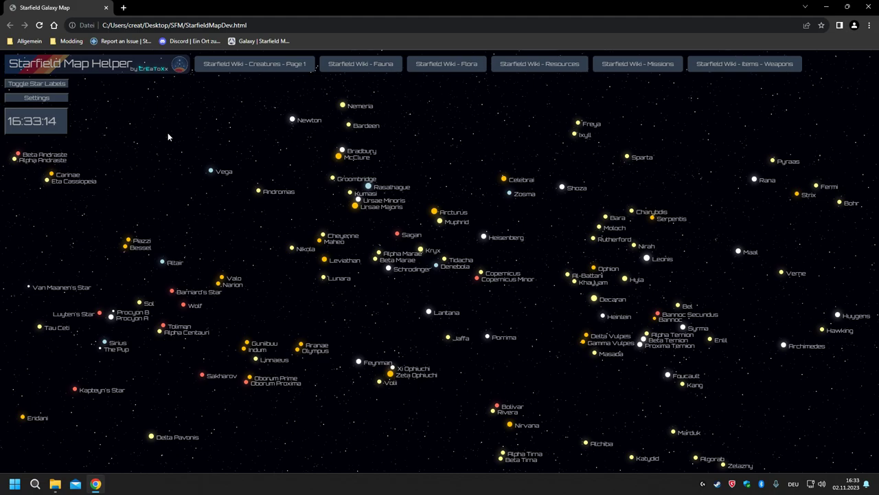